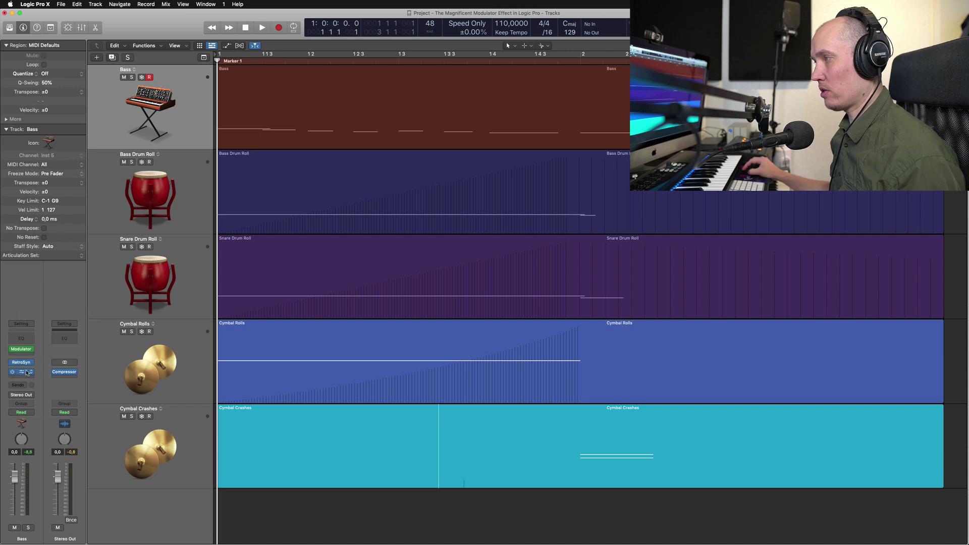
# Step: Show the Bass track's Modulator and Retro Synth plug-in windows and place the Retro Synth window beside the Modulator
pyautogui.moveTo(23, 373)
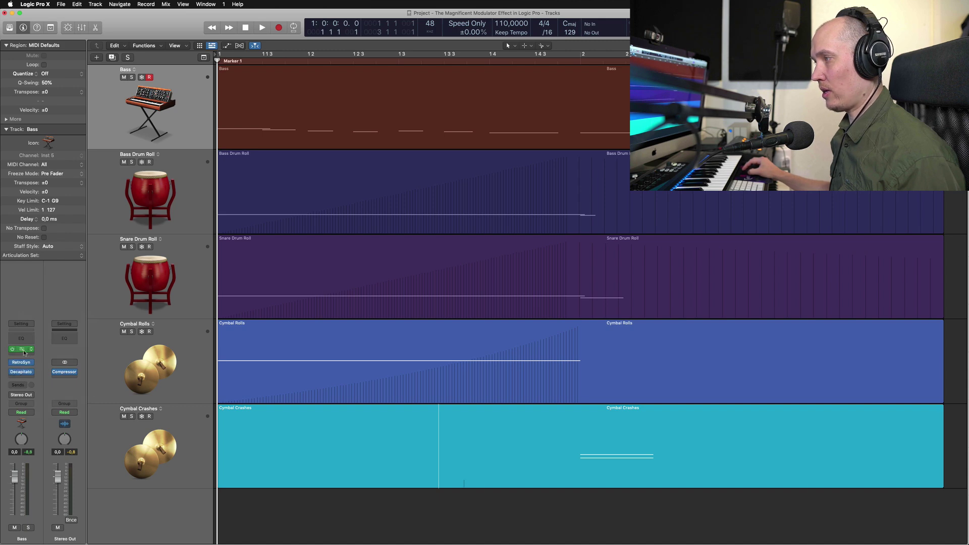
pyautogui.click(26, 351)
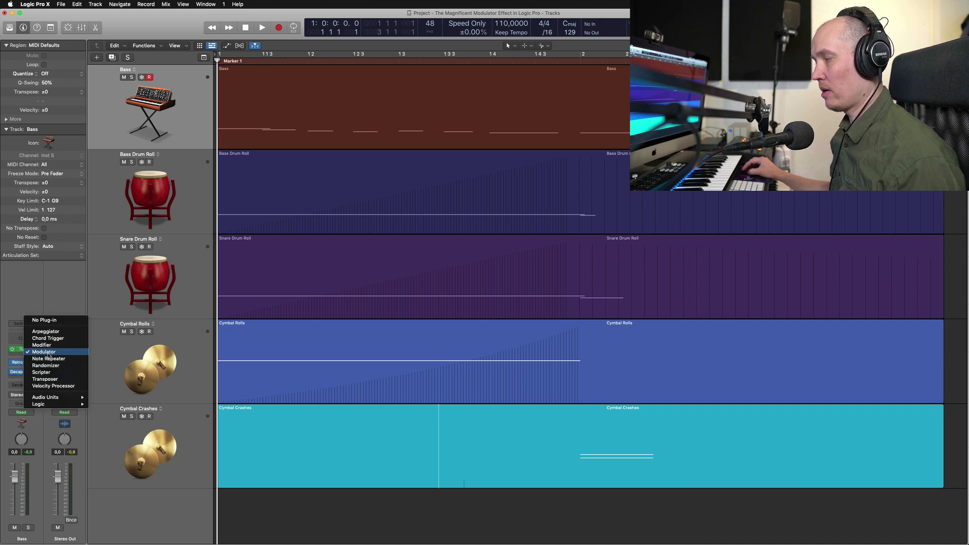
pyautogui.click(47, 353)
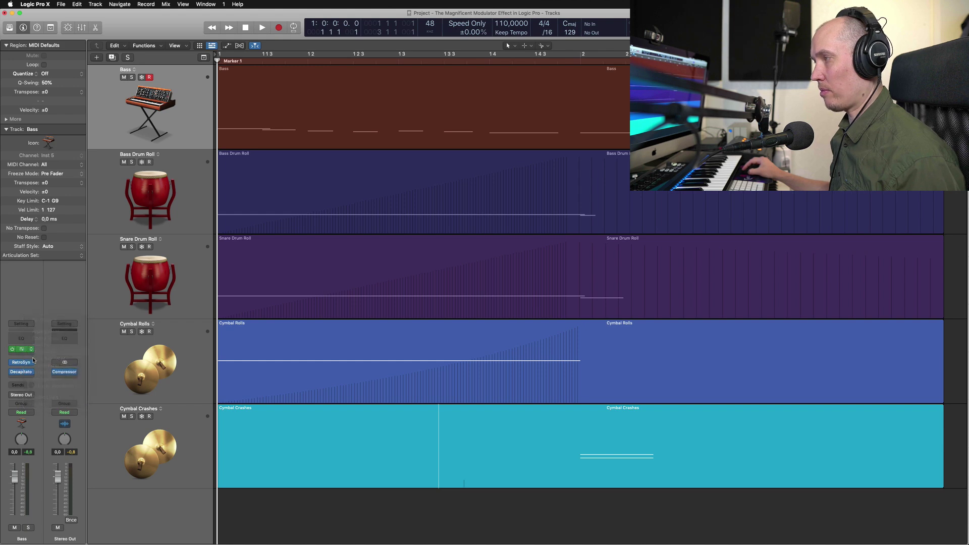
pyautogui.press('v')
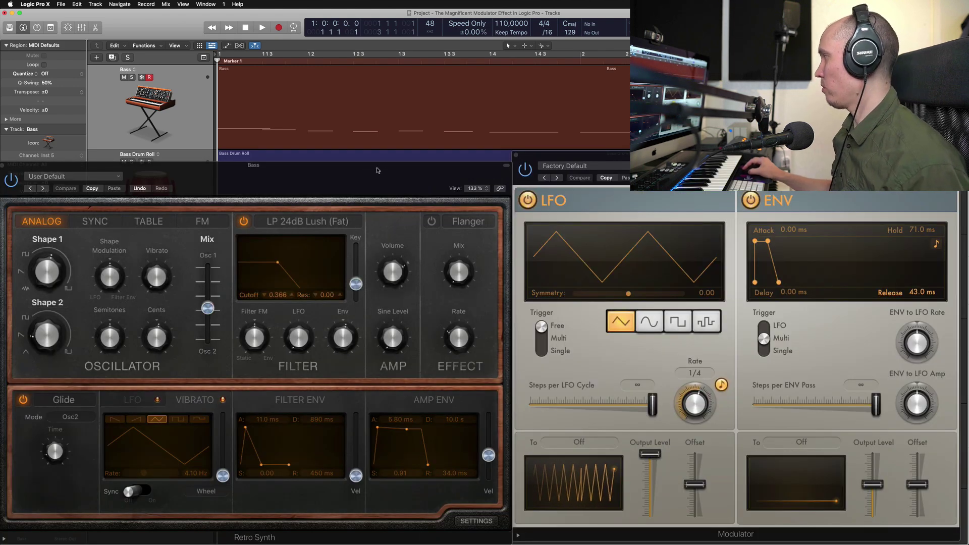
pyautogui.moveTo(376, 170); pyautogui.dragTo(376, 161)
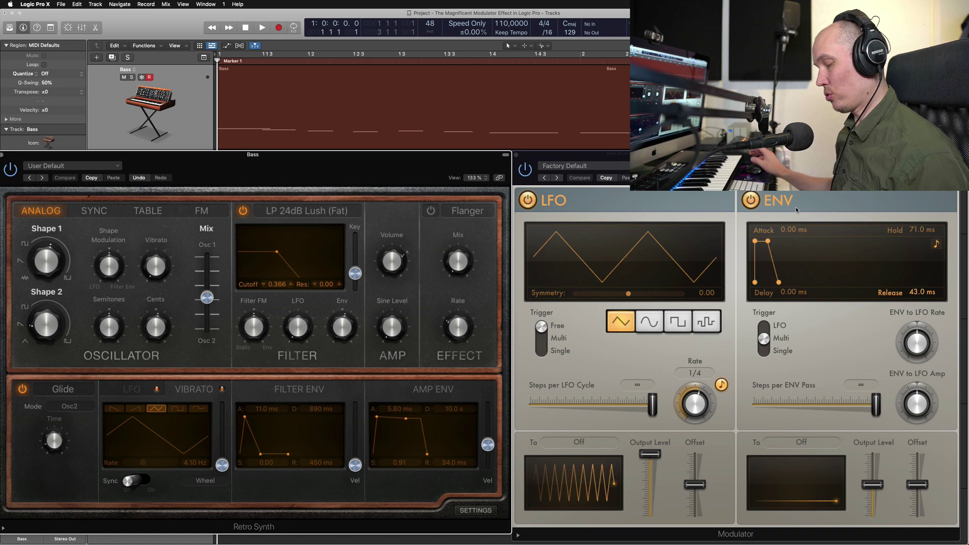
# Step: Insert a second Modulator MIDI effect below the first one on the Bass channel strip and close its window
pyautogui.press('v')
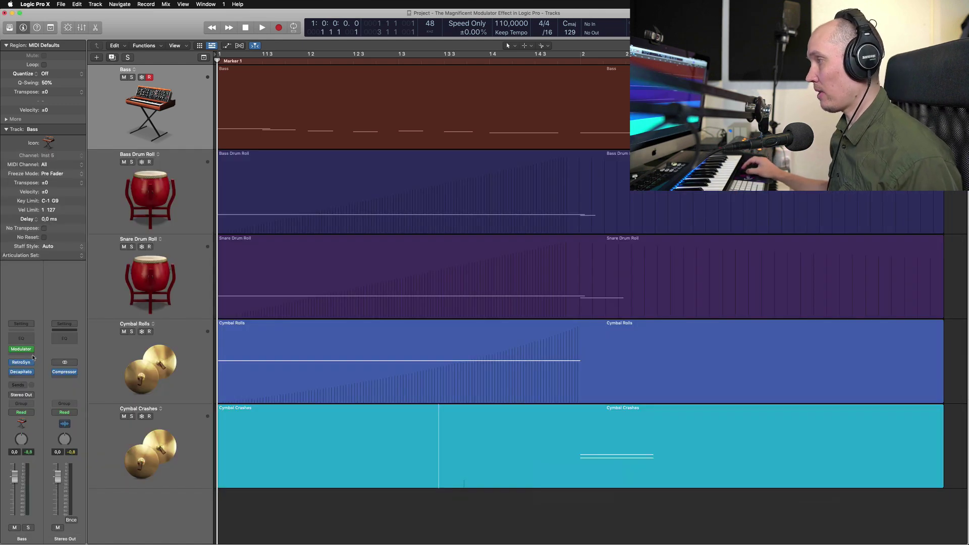
pyautogui.click(29, 357)
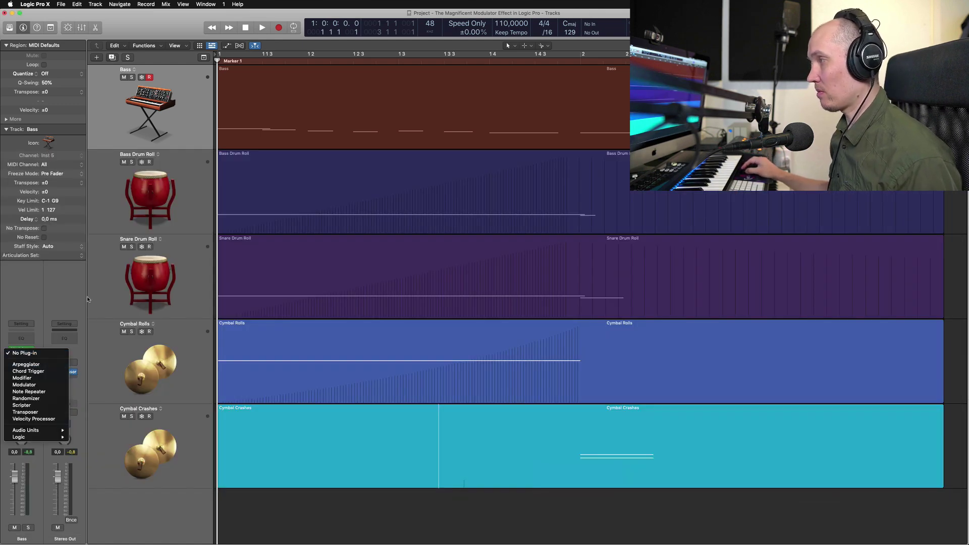
pyautogui.press('Escape')
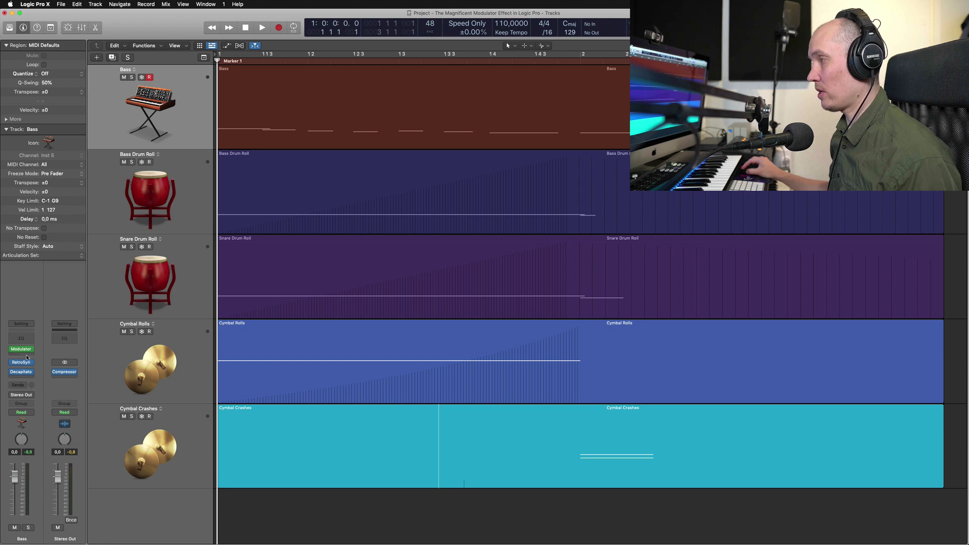
pyautogui.click(28, 356)
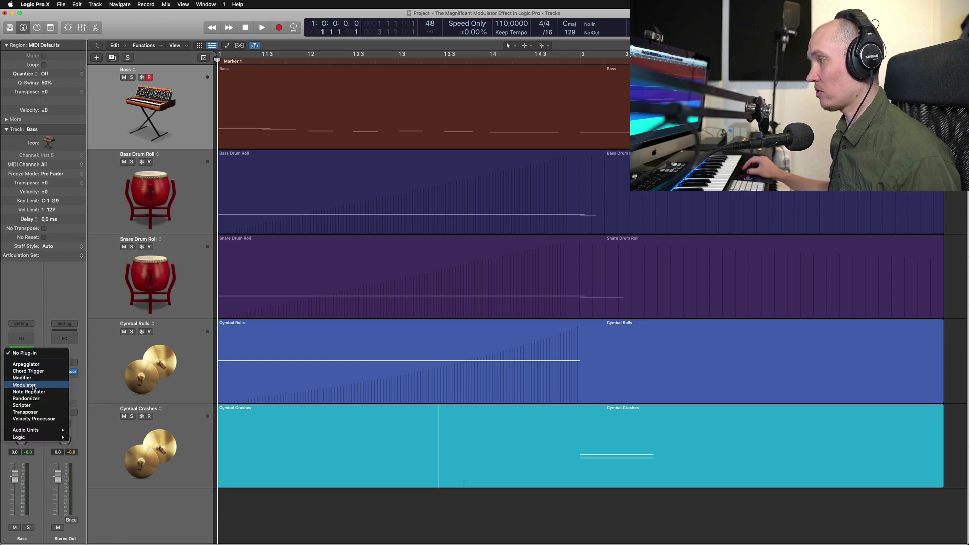
pyautogui.press('Escape')
pyautogui.press('v')
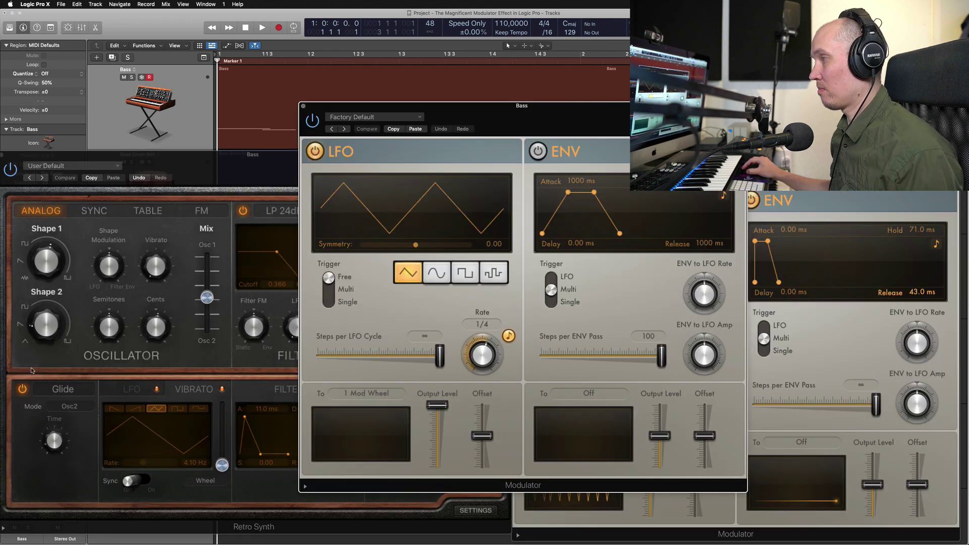
pyautogui.click(303, 107)
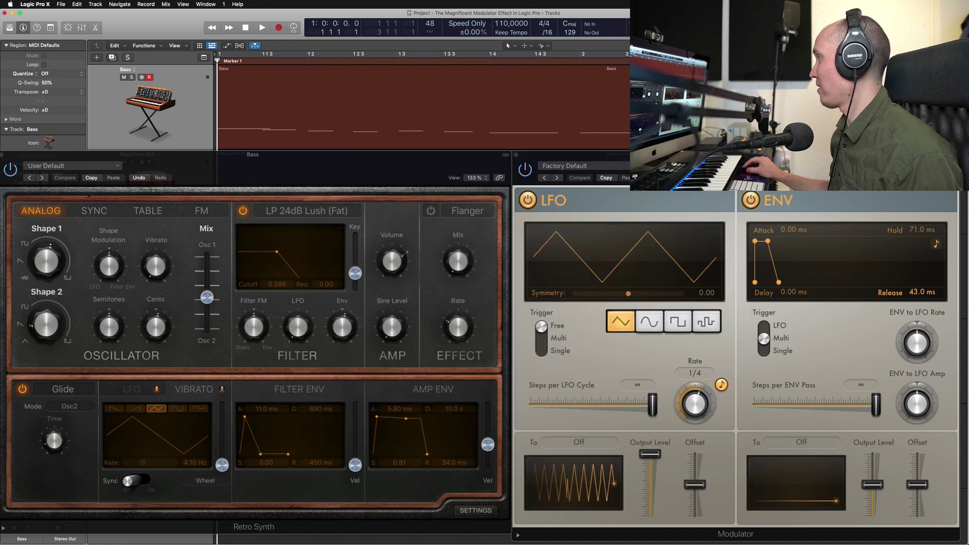
# Step: Remove the second Modulator from the Bass channel strip
pyautogui.press('v')
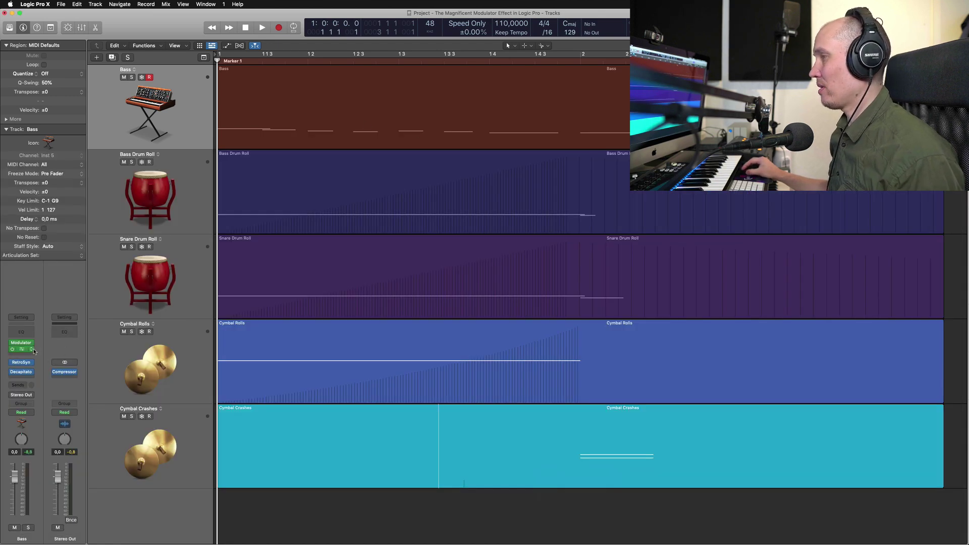
pyautogui.click(34, 351)
pyautogui.click(35, 331)
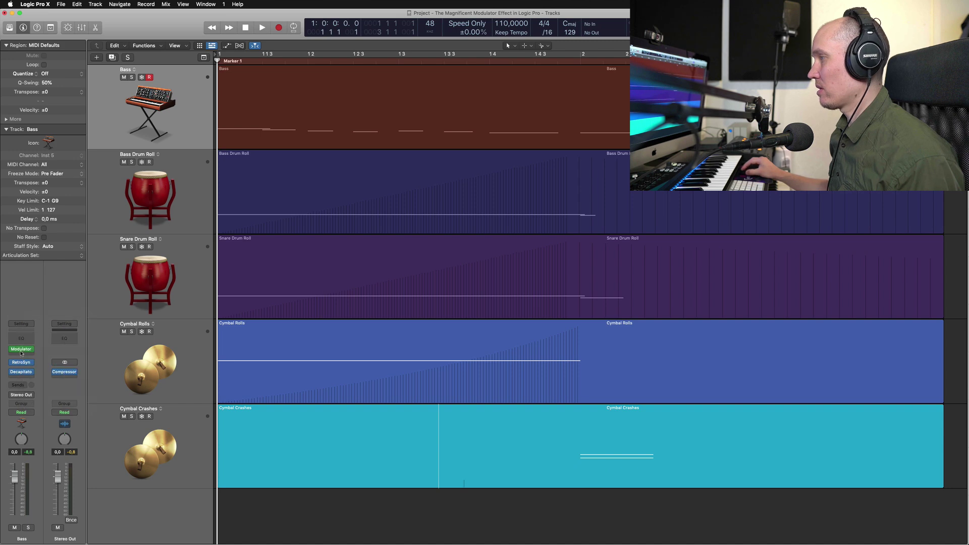
# Step: Show the plug-in windows again and assign the Modulator's LFO to the Retro Synth filter Cutoff with Learn Plug-in Parameter
pyautogui.press('v')
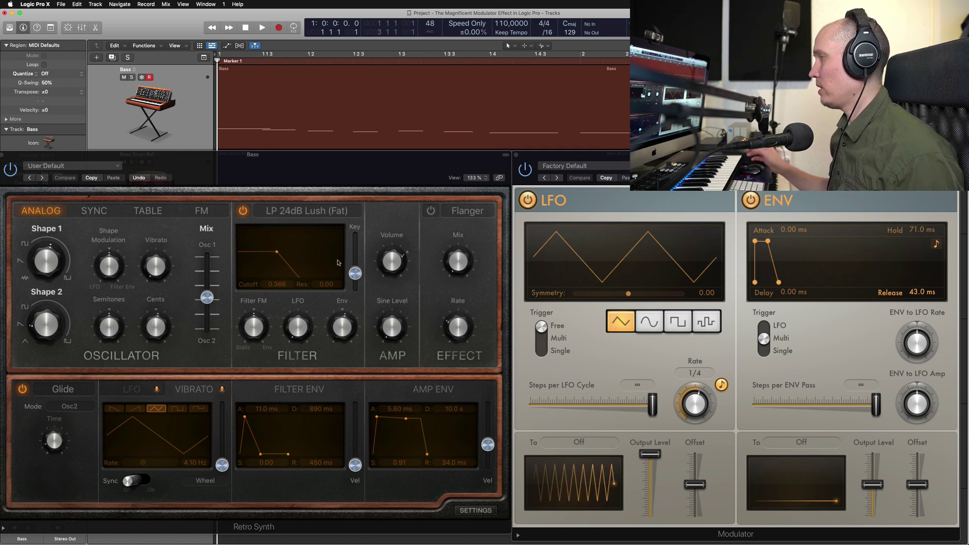
pyautogui.click(312, 160)
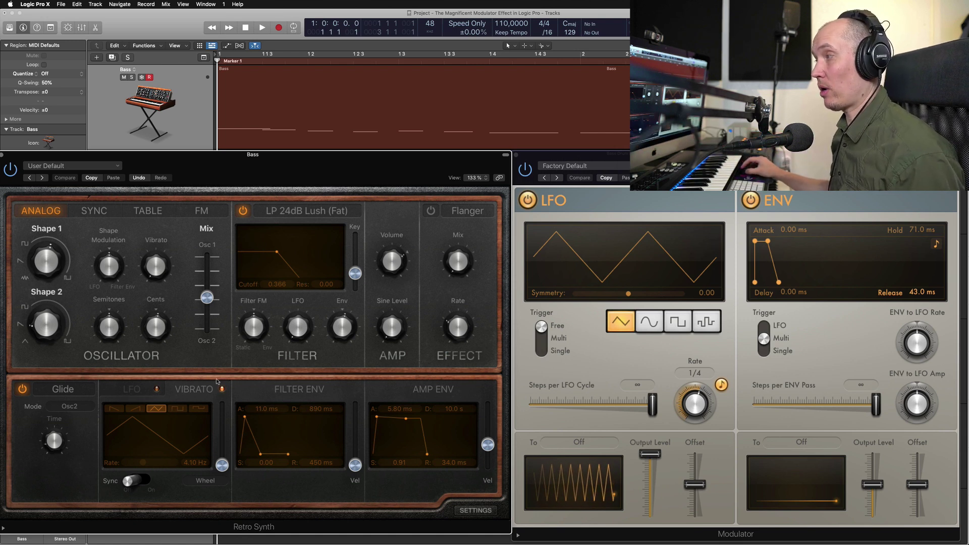
pyautogui.click(570, 202)
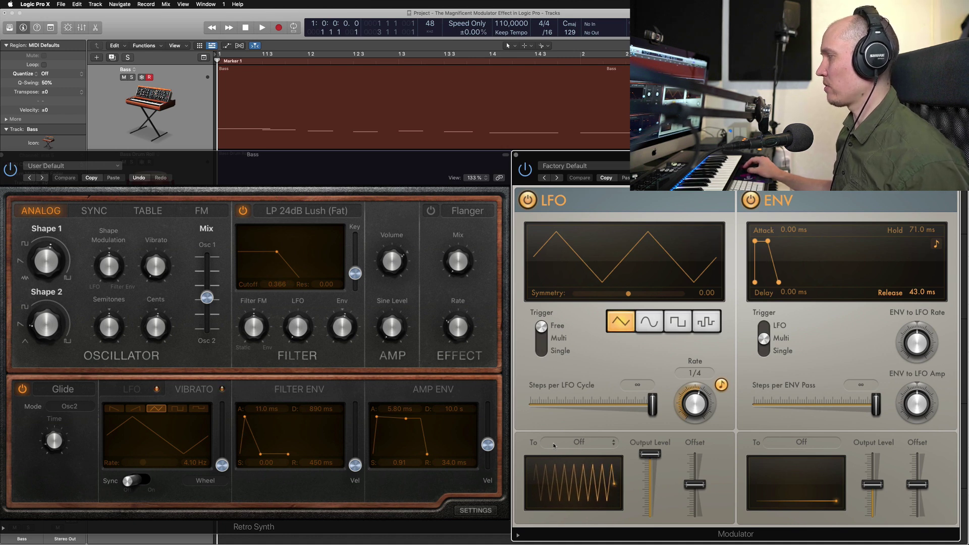
pyautogui.click(584, 446)
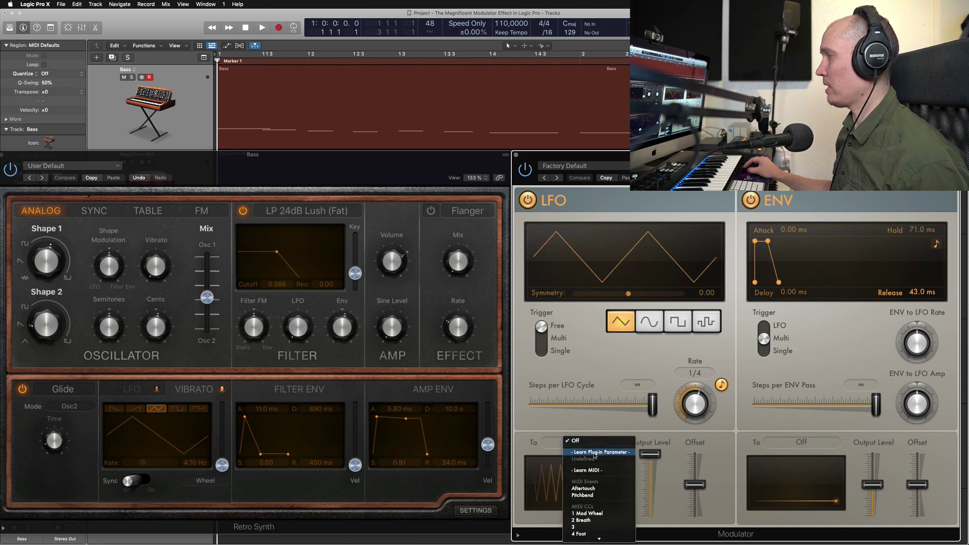
pyautogui.click(594, 453)
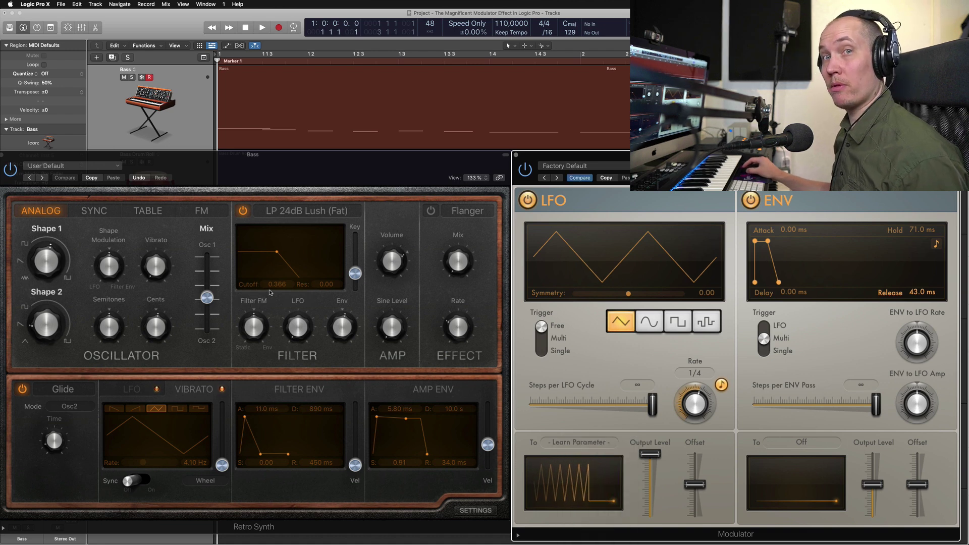
pyautogui.moveTo(282, 288); pyautogui.dragTo(282, 255)
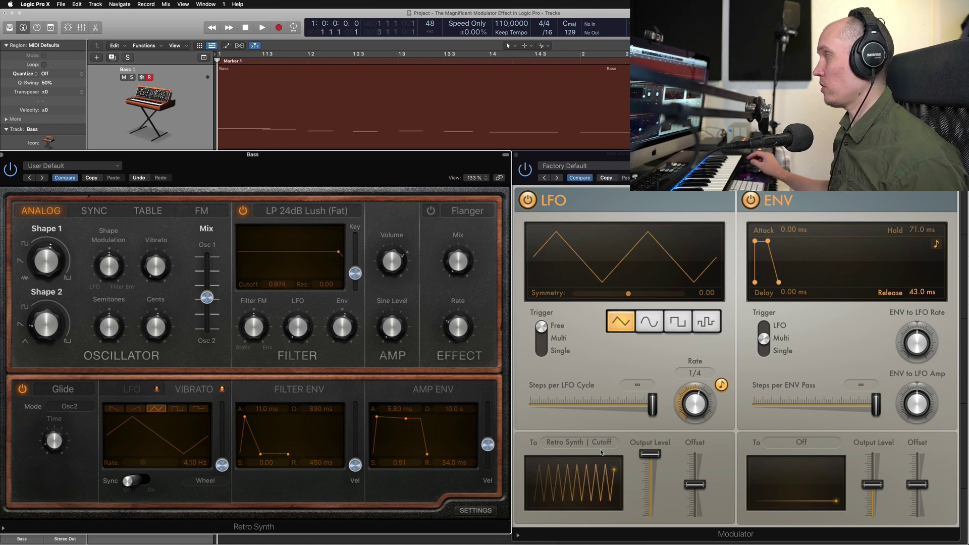
# Step: Try the sine, square and random LFO waveforms, and return to the triangle wave with Symmetry at 0.05
pyautogui.click(625, 326)
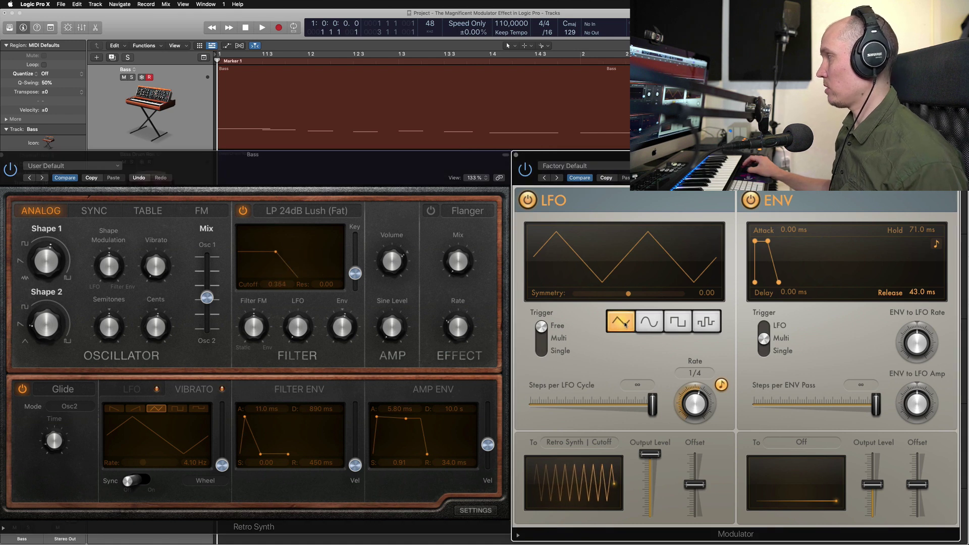
pyautogui.click(647, 326)
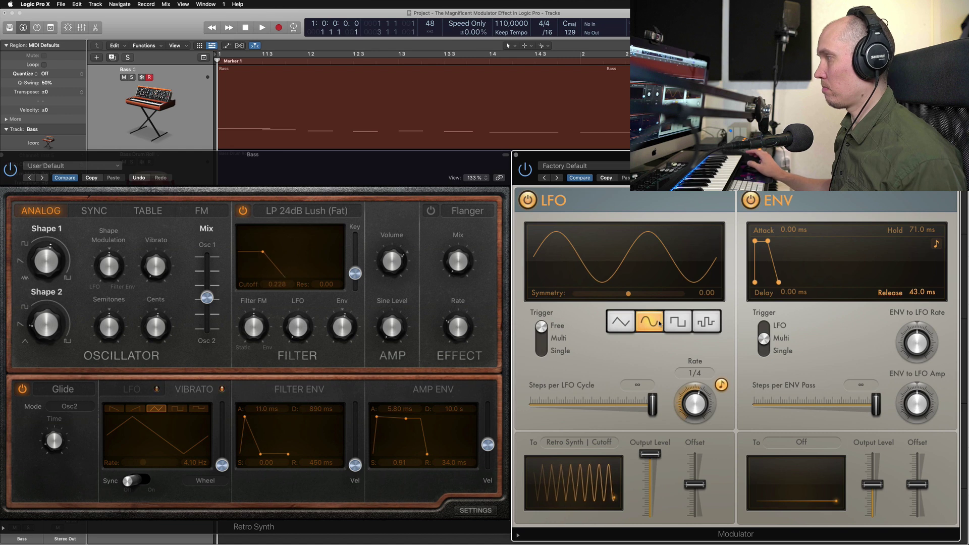
pyautogui.click(676, 326)
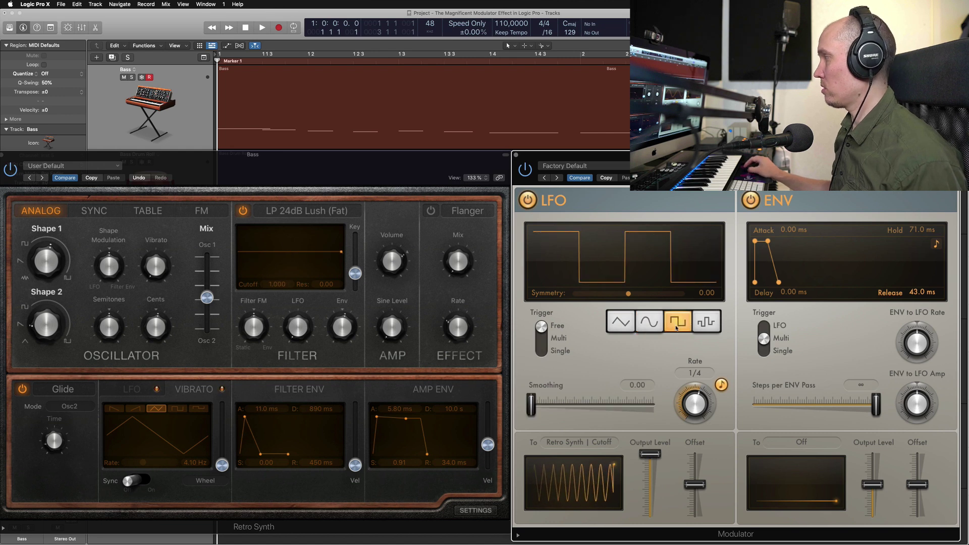
pyautogui.click(708, 328)
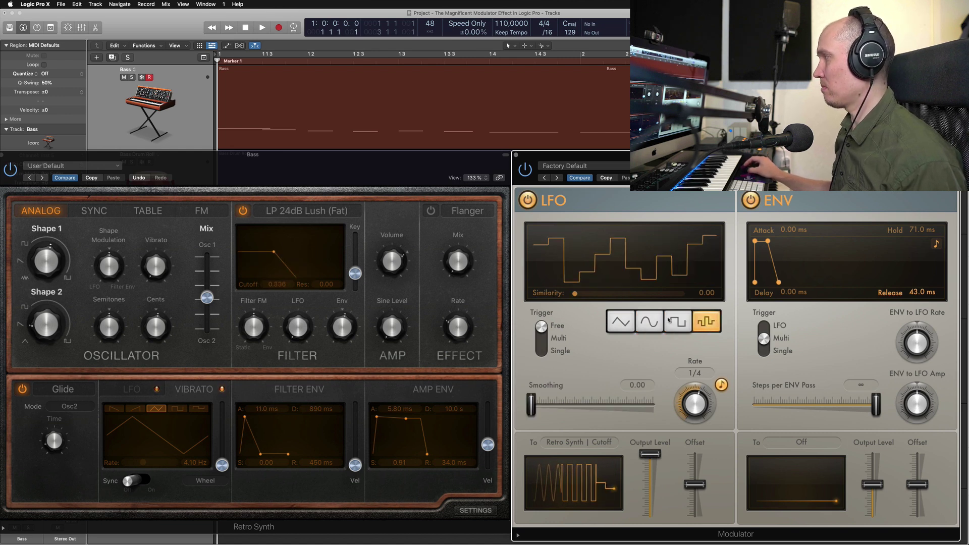
pyautogui.moveTo(575, 299); pyautogui.dragTo(633, 298)
pyautogui.click(649, 322)
pyautogui.click(620, 321)
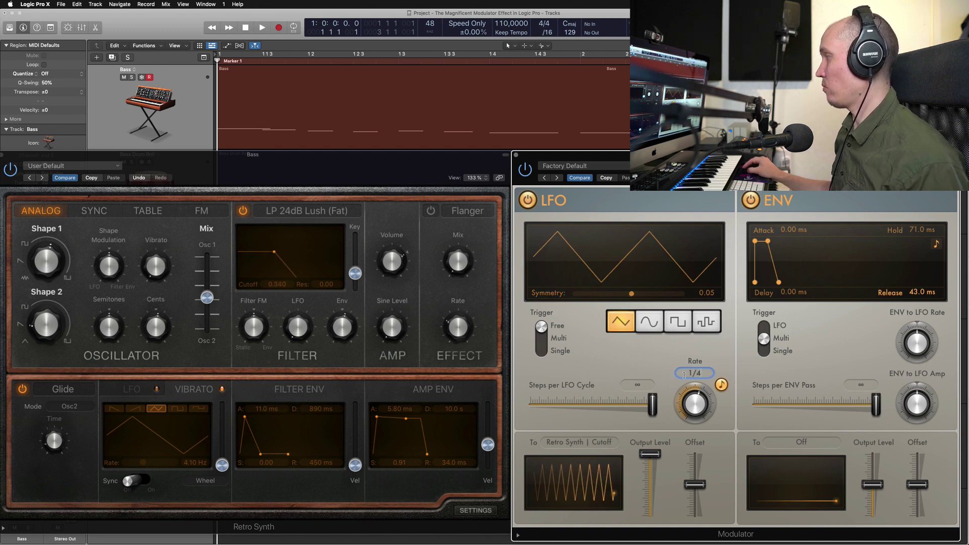
# Step: Try the LFO Rate with tempo sync off and on, return it to 1/4, and test the Steps per LFO Cycle setting
pyautogui.click(721, 385)
pyautogui.moveTo(694, 398); pyautogui.dragTo(695, 408)
pyautogui.click(721, 386)
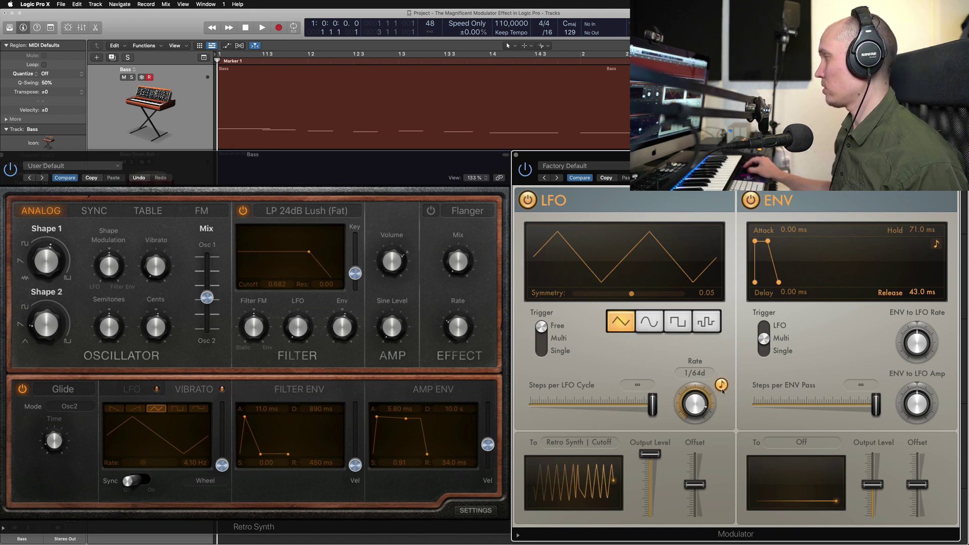
pyautogui.moveTo(692, 427); pyautogui.dragTo(693, 433)
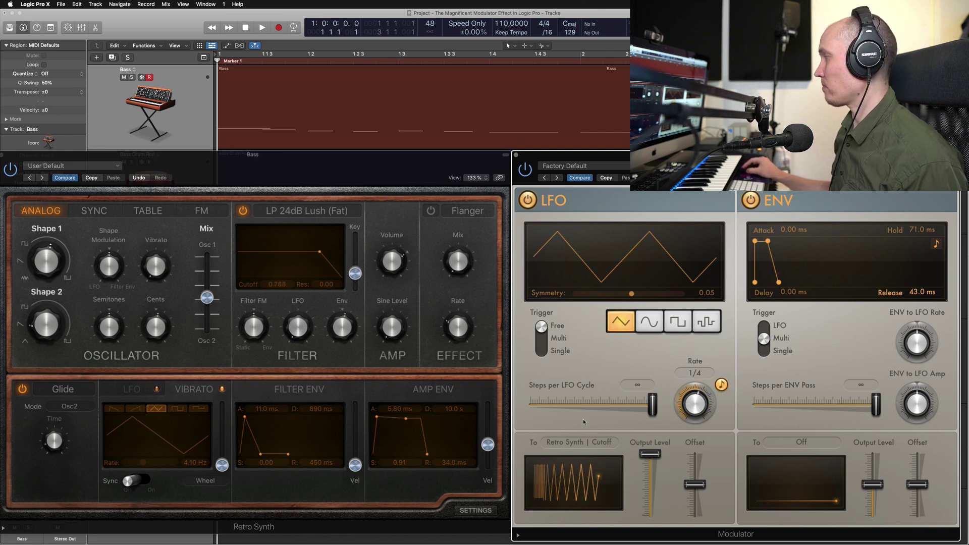
pyautogui.moveTo(649, 402)
pyautogui.mouseDown()
pyautogui.moveTo(553, 403)
pyautogui.moveTo(661, 411)
pyautogui.mouseUp()
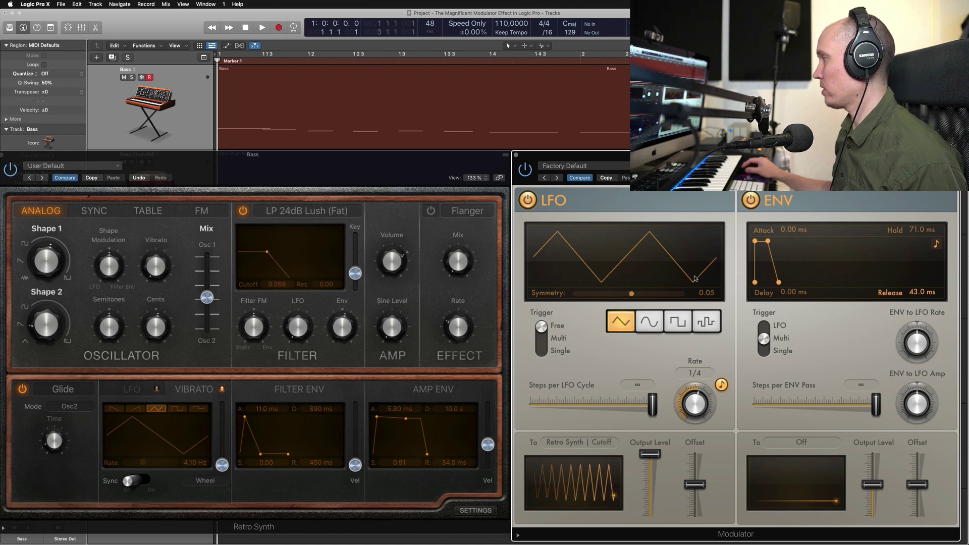
# Step: Lower the LFO's Output Level to 50 % and raise its Offset to 38 %
pyautogui.moveTo(651, 457)
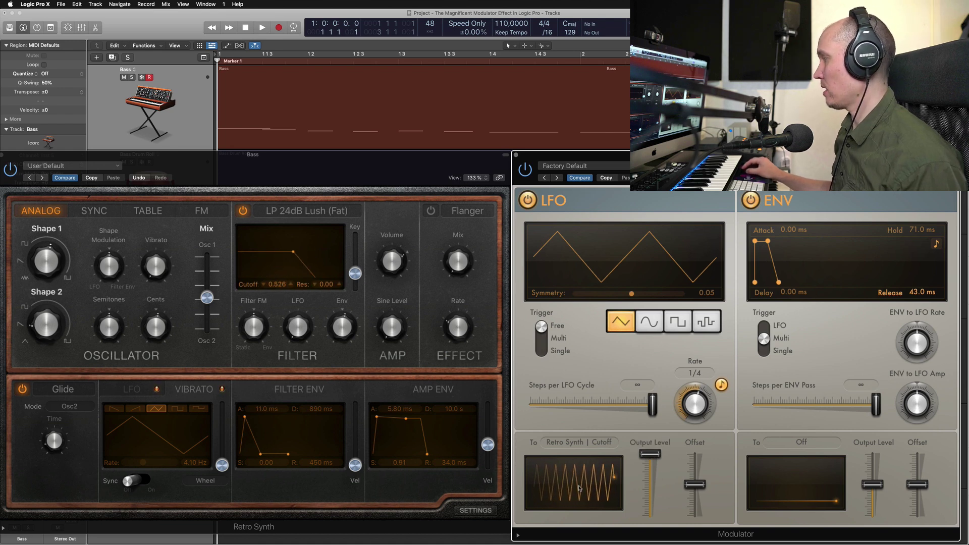
pyautogui.moveTo(651, 455); pyautogui.dragTo(653, 480)
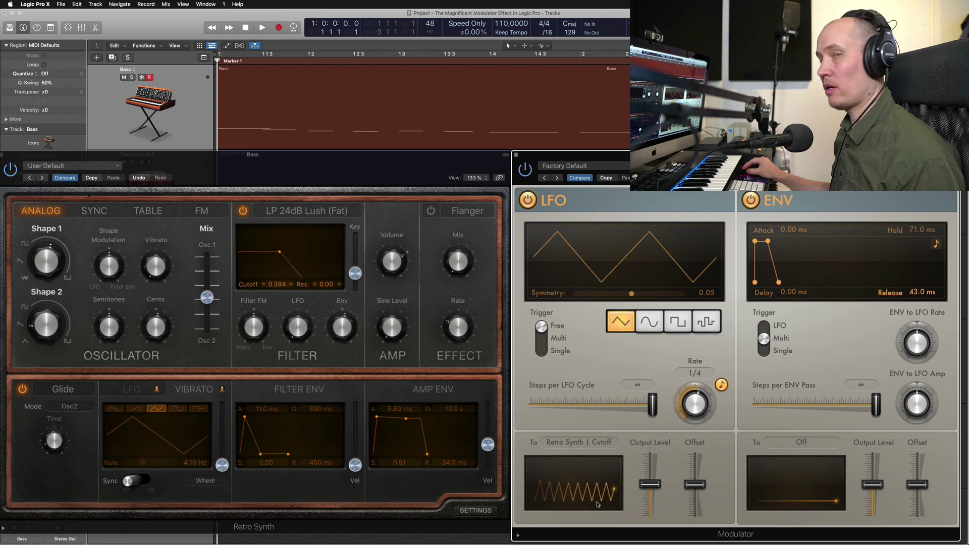
pyautogui.click(698, 485)
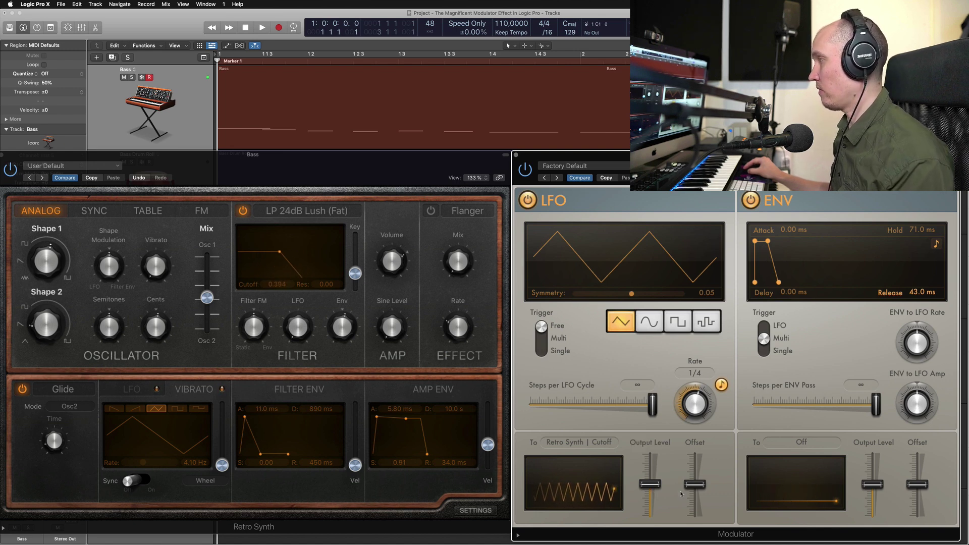
pyautogui.moveTo(695, 484); pyautogui.dragTo(693, 475)
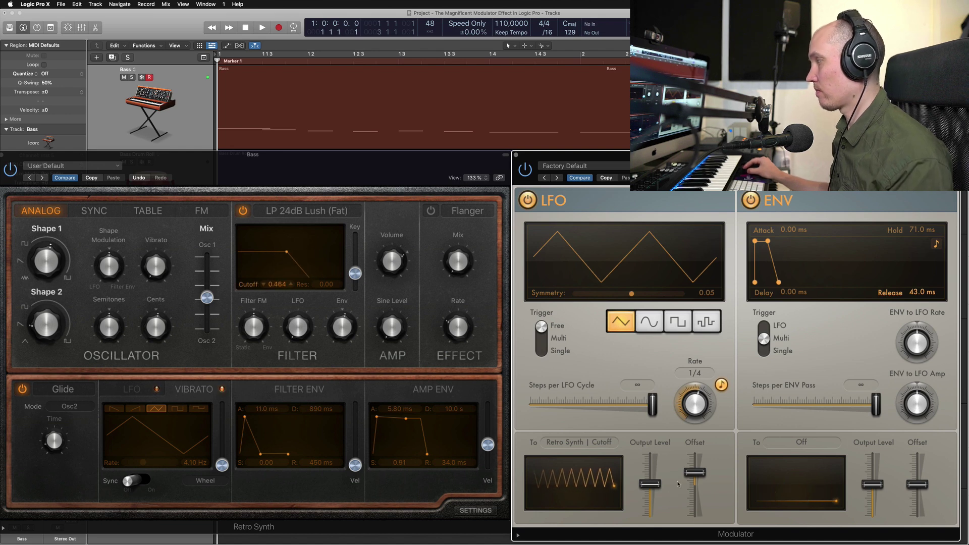
pyautogui.moveTo(695, 465)
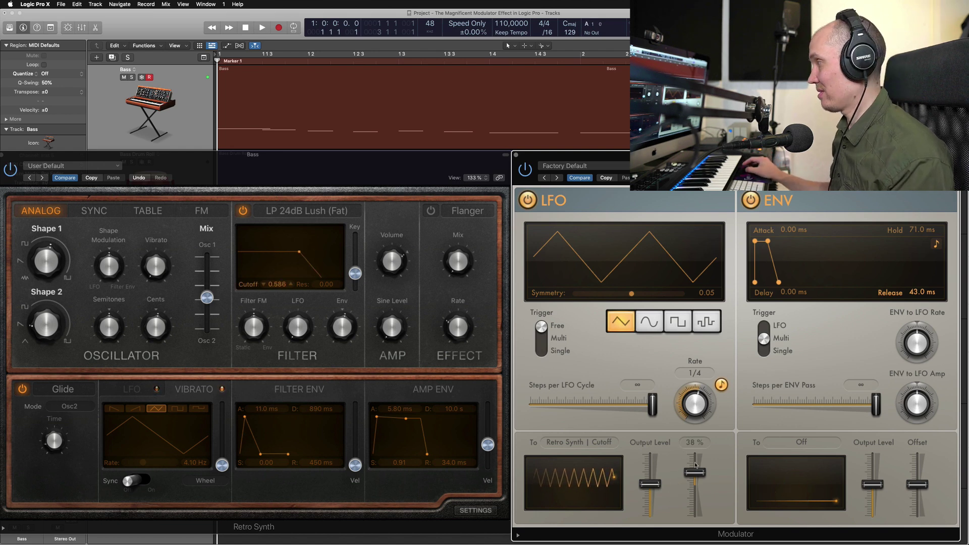
# Step: Reduce the LFO's Output Level further and switch the LFO to the random waveform
pyautogui.moveTo(650, 485)
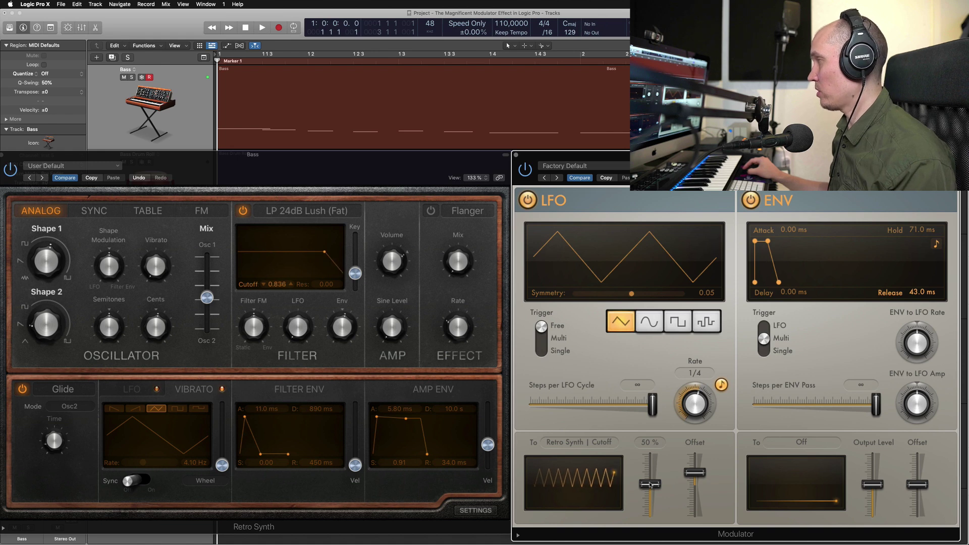
pyautogui.moveTo(654, 486); pyautogui.dragTo(650, 497)
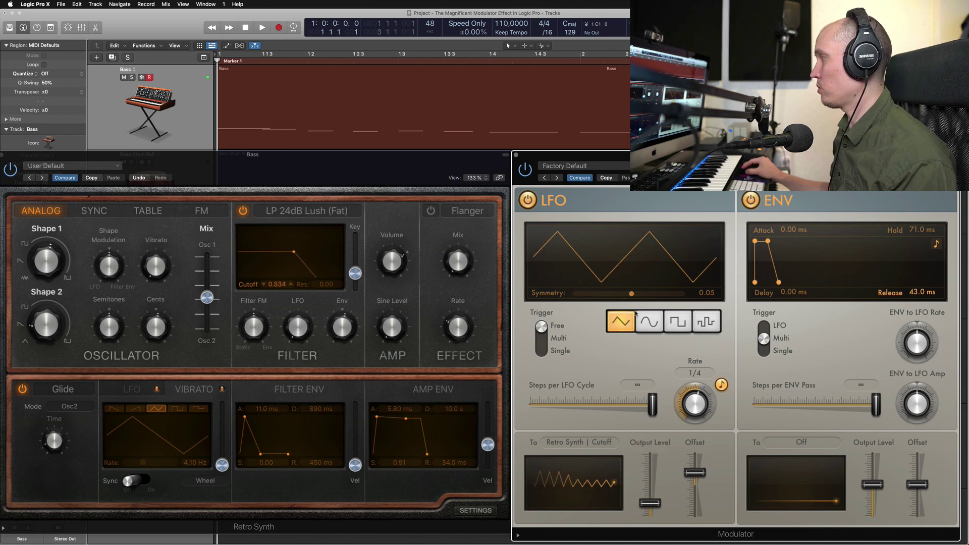
pyautogui.click(706, 322)
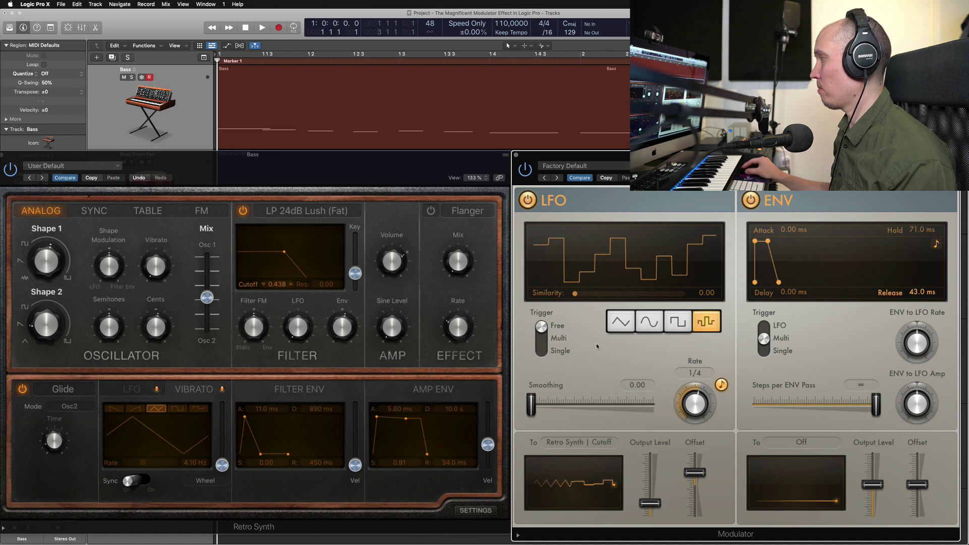
# Step: Set the random LFO's Similarity to 0.27 and its Smoothing to 1.00
pyautogui.moveTo(576, 293); pyautogui.dragTo(593, 298)
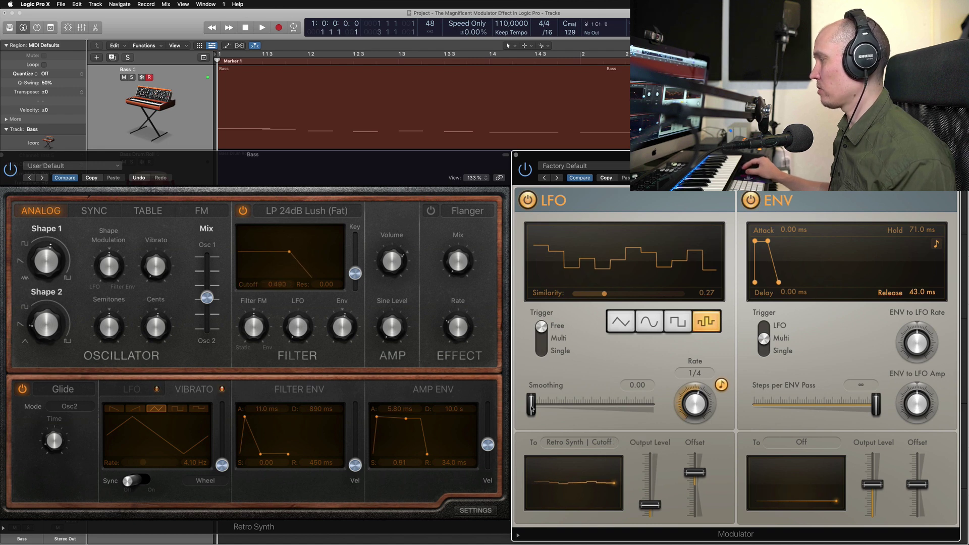
pyautogui.moveTo(533, 408); pyautogui.dragTo(669, 413)
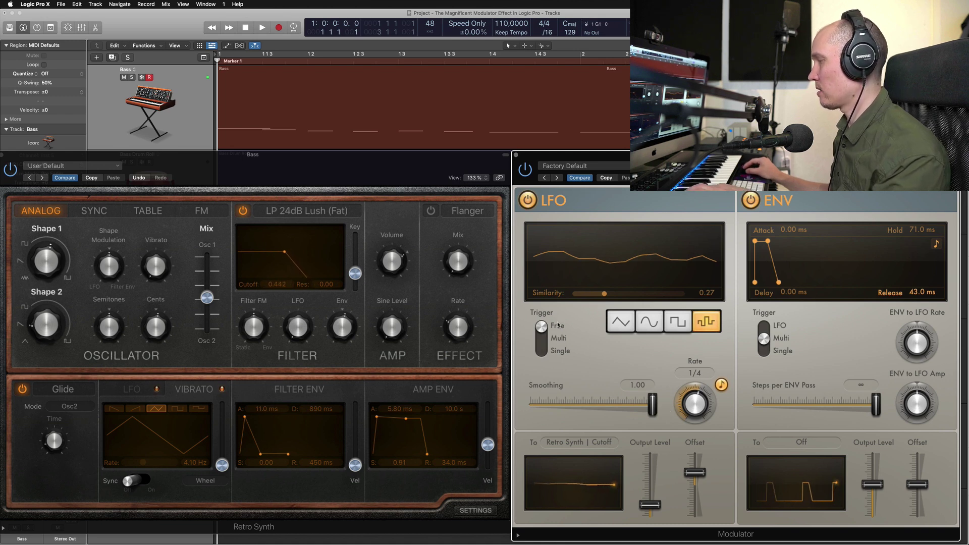
# Step: Set the LFO's Rate to 1/4d with an Output Level of 22 %, and switch it to the sine waveform
pyautogui.moveTo(653, 507)
pyautogui.moveTo(655, 507); pyautogui.dragTo(654, 506)
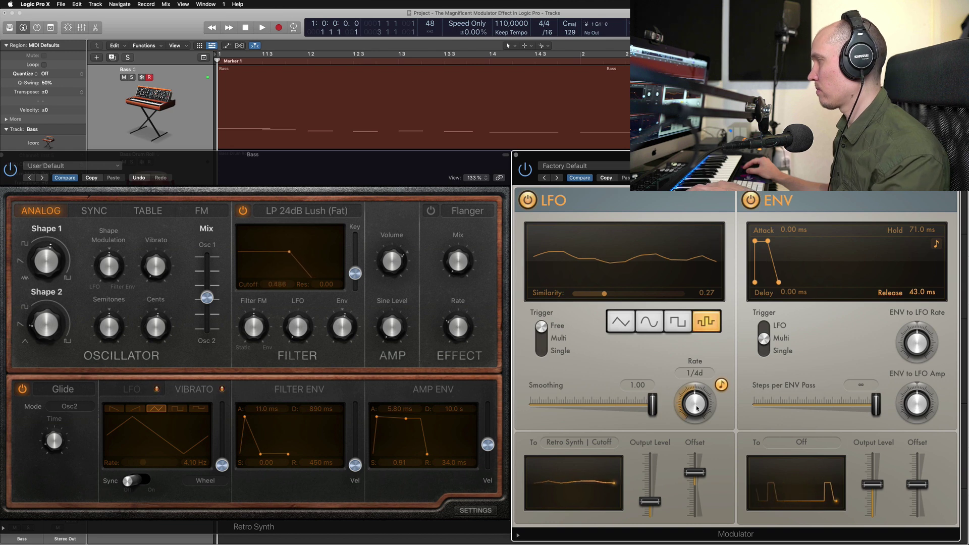
pyautogui.moveTo(661, 481)
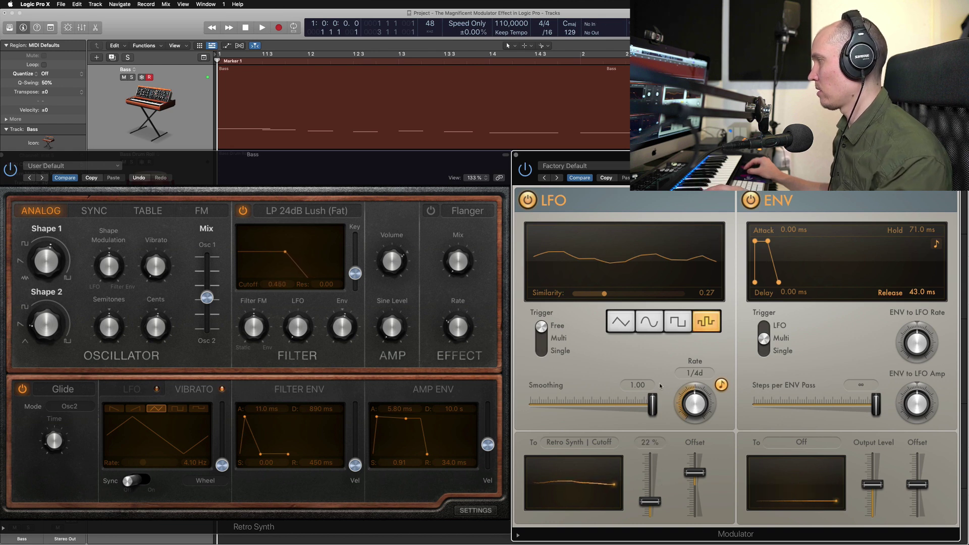
pyautogui.click(649, 321)
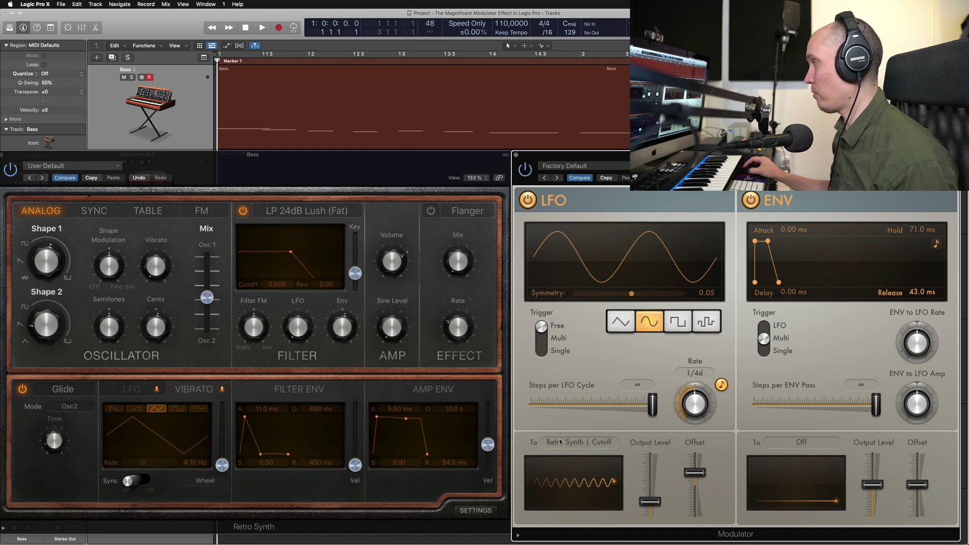
# Step: Insert a second Modulator MIDI effect on the Bass track and move its window clear of Retro Synth
pyautogui.press('v')
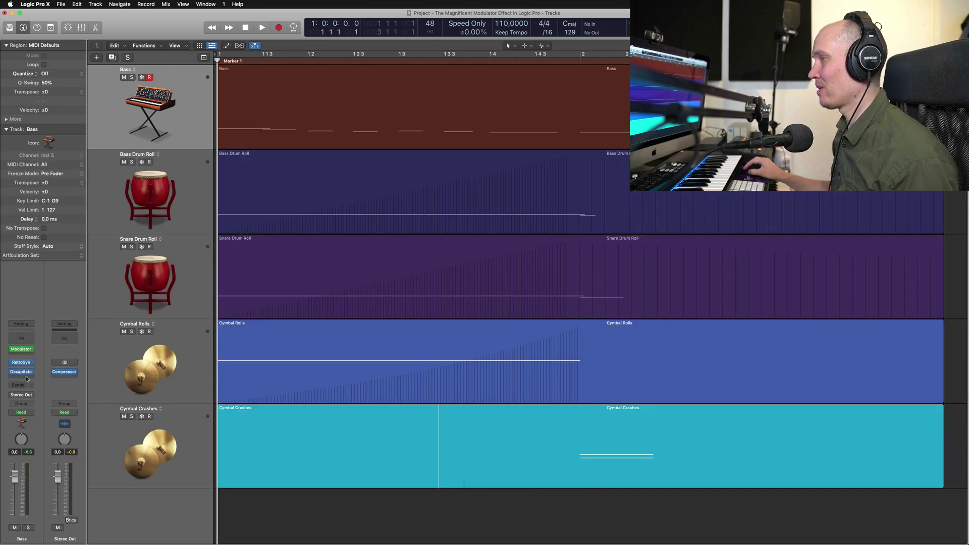
pyautogui.click(30, 350)
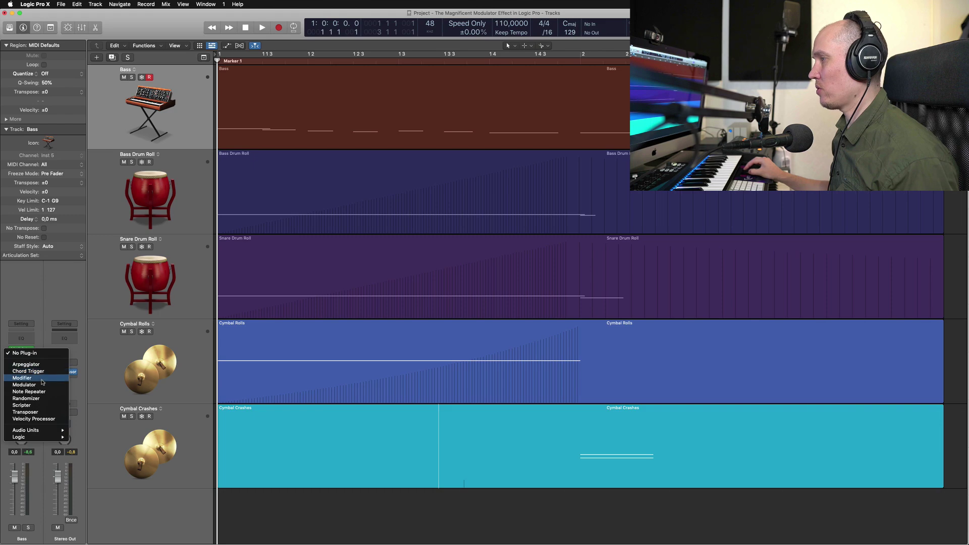
pyautogui.click(24, 384)
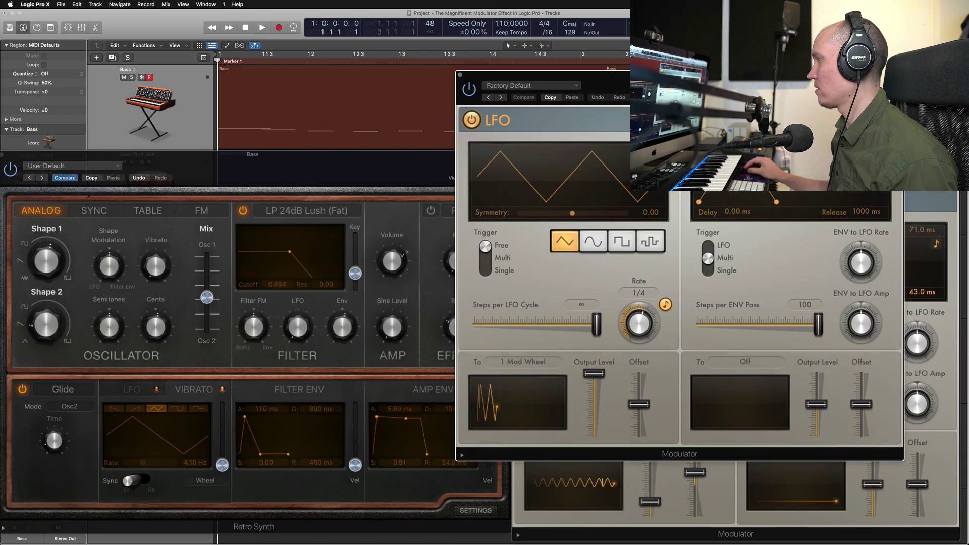
pyautogui.moveTo(516, 453); pyautogui.dragTo(581, 484)
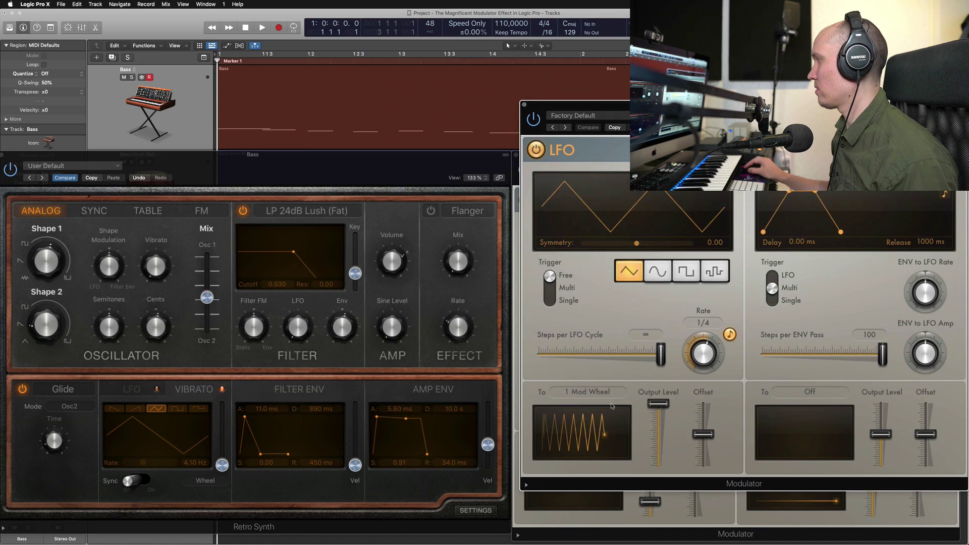
# Step: Assign the second Modulator's LFO to Retro Synth's Filter FM by learning the plug-in parameter, and check the modulation
pyautogui.click(603, 392)
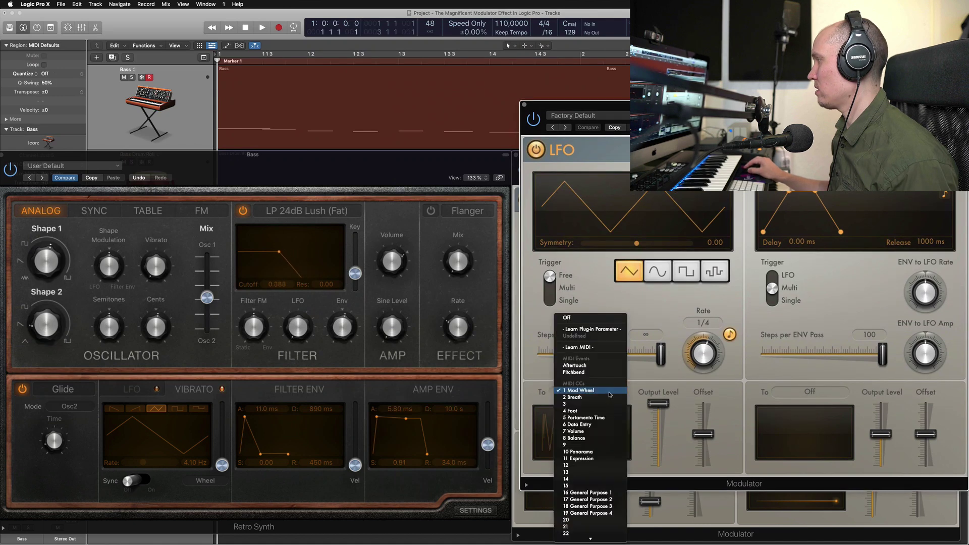
pyautogui.click(591, 348)
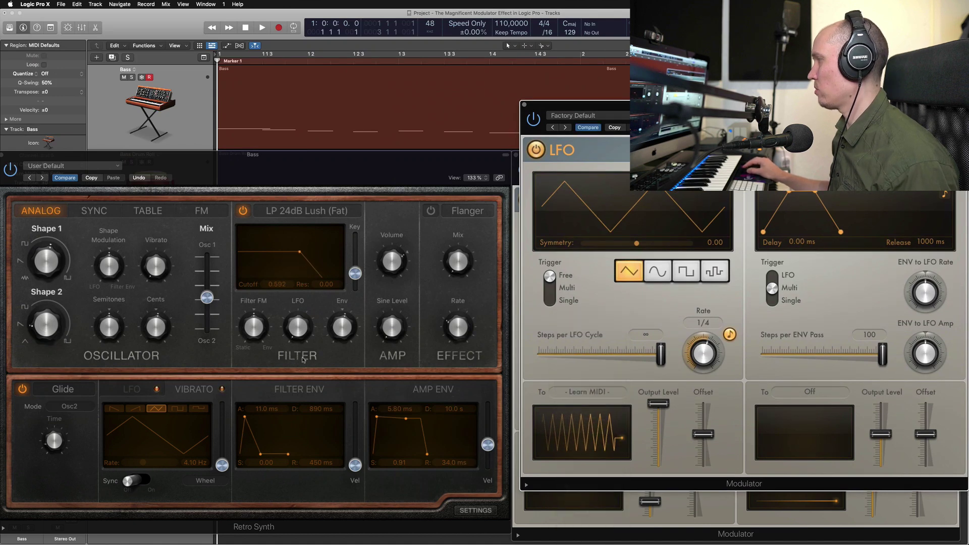
pyautogui.click(253, 327)
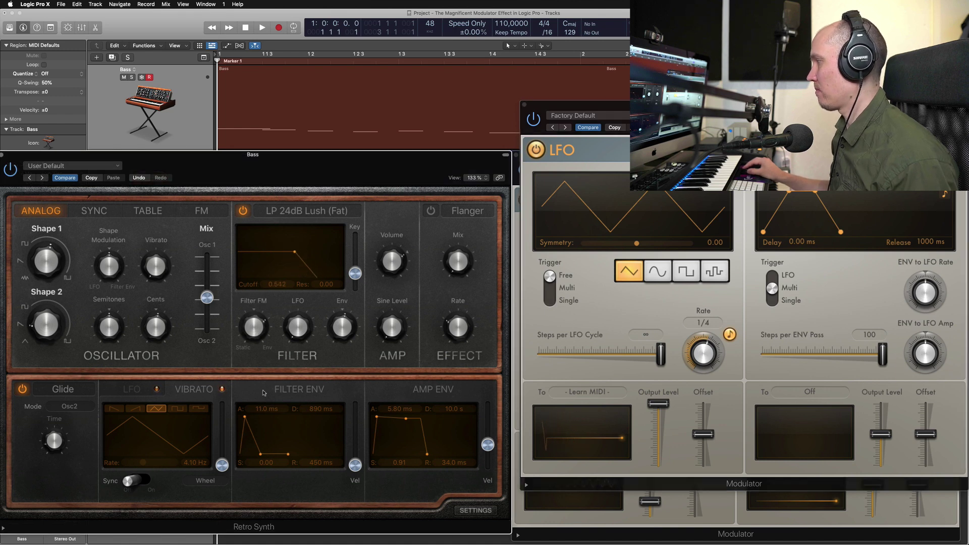
pyautogui.moveTo(257, 335)
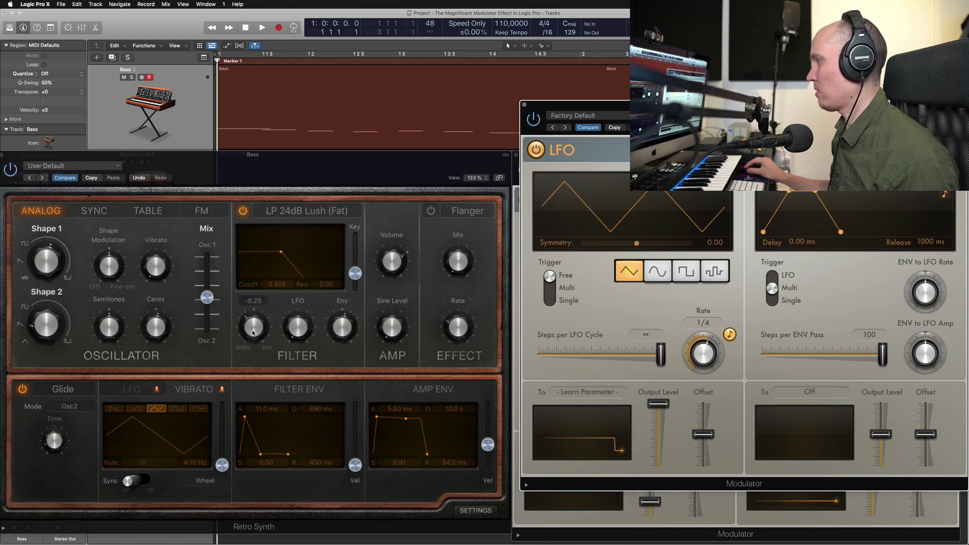
pyautogui.press('v')
pyautogui.press('v')
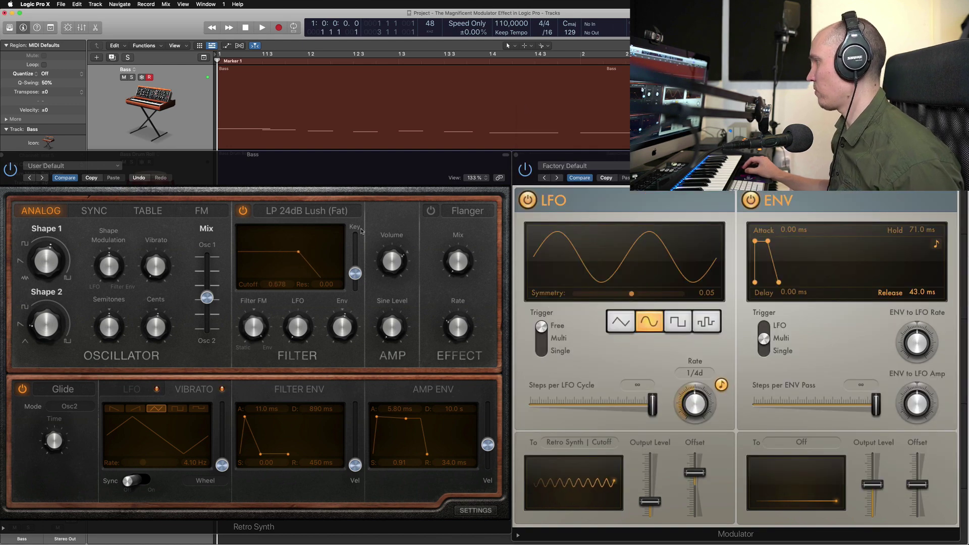
pyautogui.moveTo(260, 329)
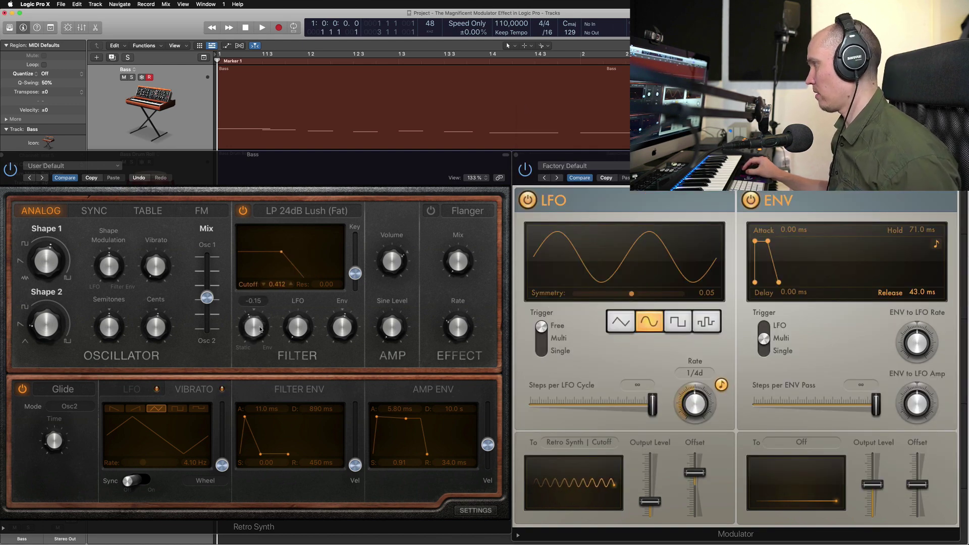
pyautogui.press('space')
pyautogui.moveTo(260, 329); pyautogui.dragTo(257, 330)
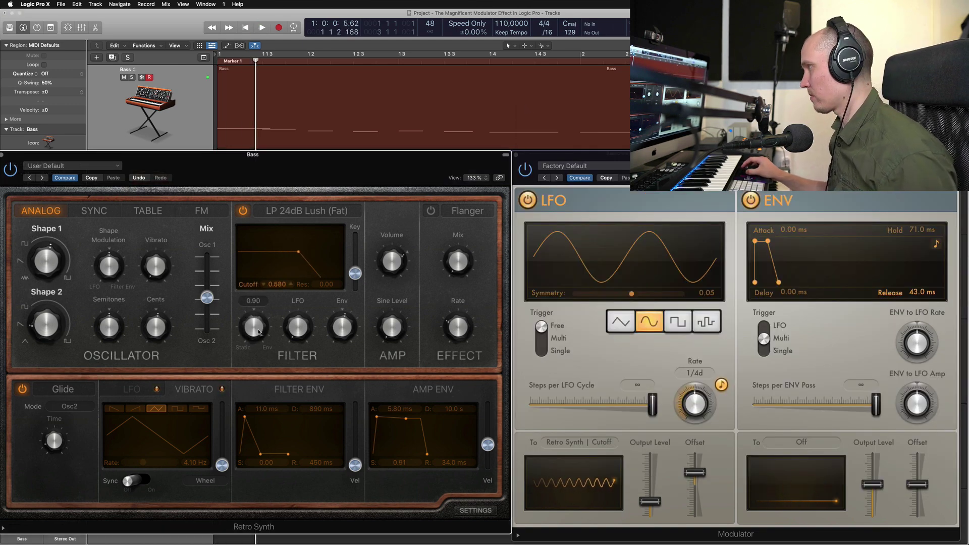
# Step: Remove the second Modulator from the Bass track and place the Retro Synth window back beside the first one
pyautogui.moveTo(253, 155); pyautogui.dragTo(399, 154)
pyautogui.click(30, 351)
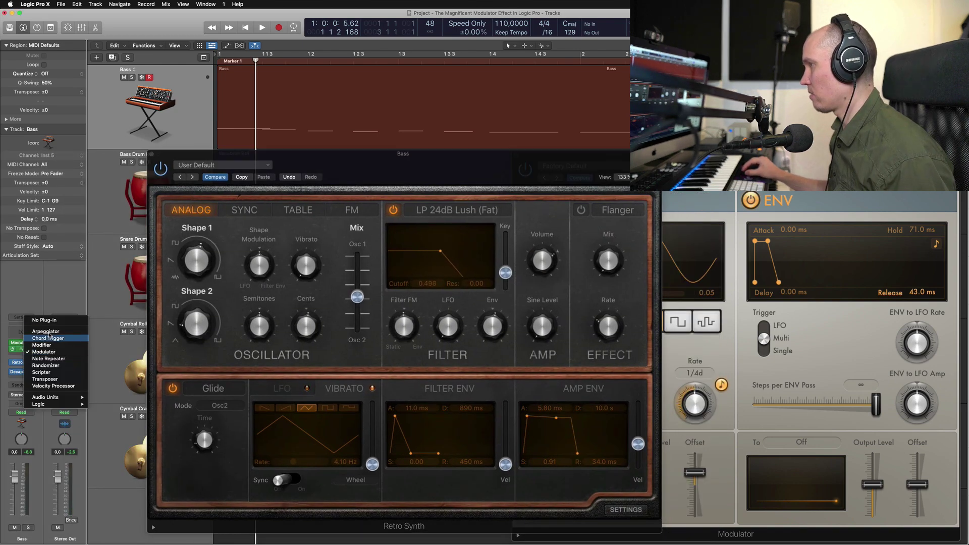
pyautogui.press('Escape')
pyautogui.moveTo(521, 166); pyautogui.dragTo(373, 168)
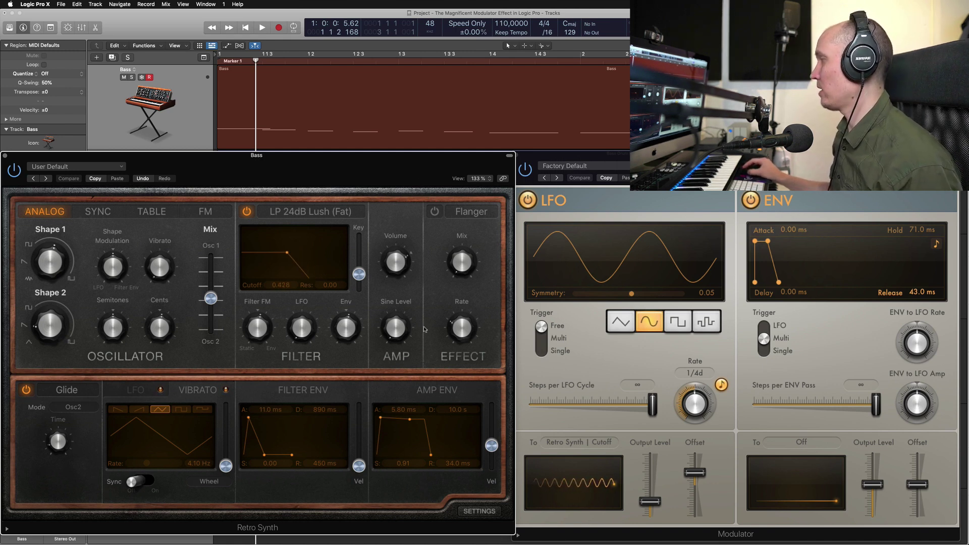
# Step: Switch off the Modulator's LFO section and lower Retro Synth's filter Cutoff to 0.216
pyautogui.press('v')
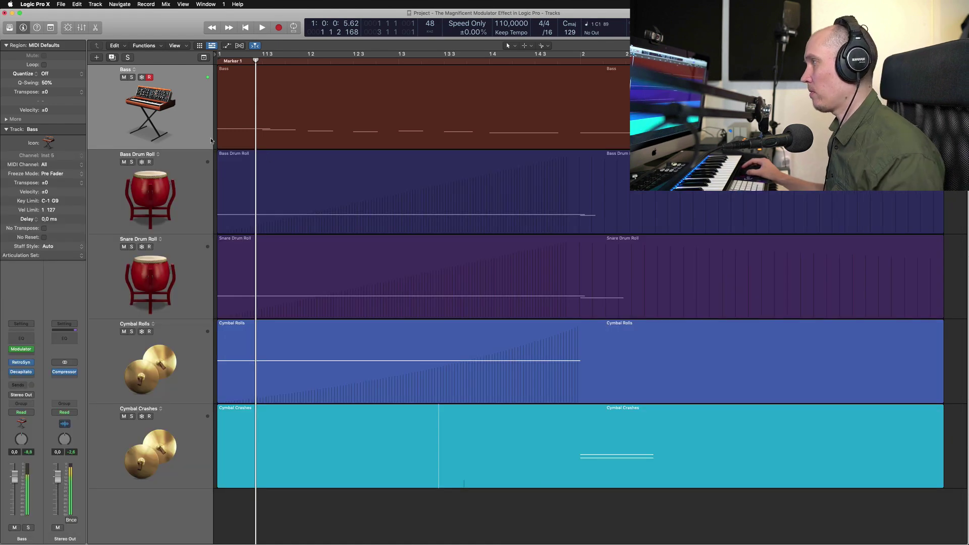
pyautogui.press('v')
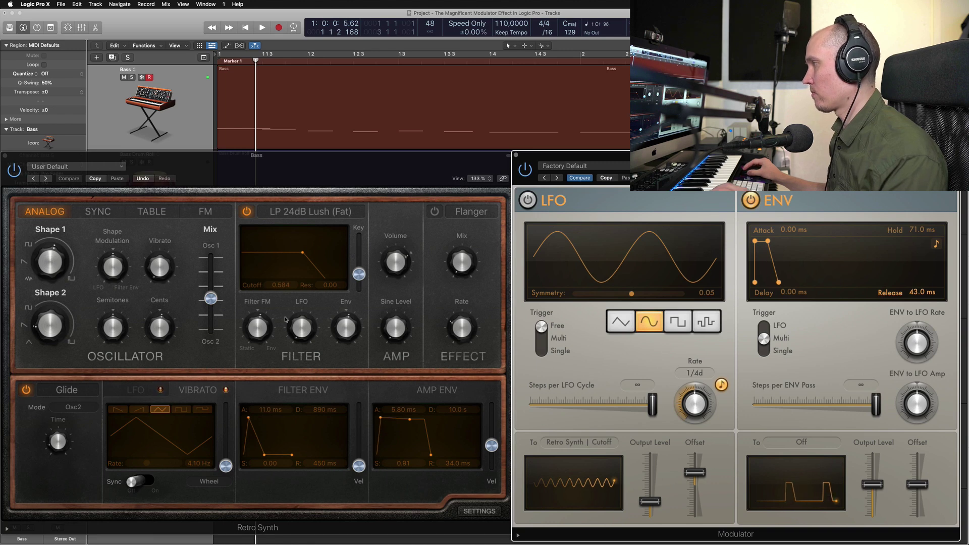
pyautogui.moveTo(302, 252); pyautogui.dragTo(266, 260)
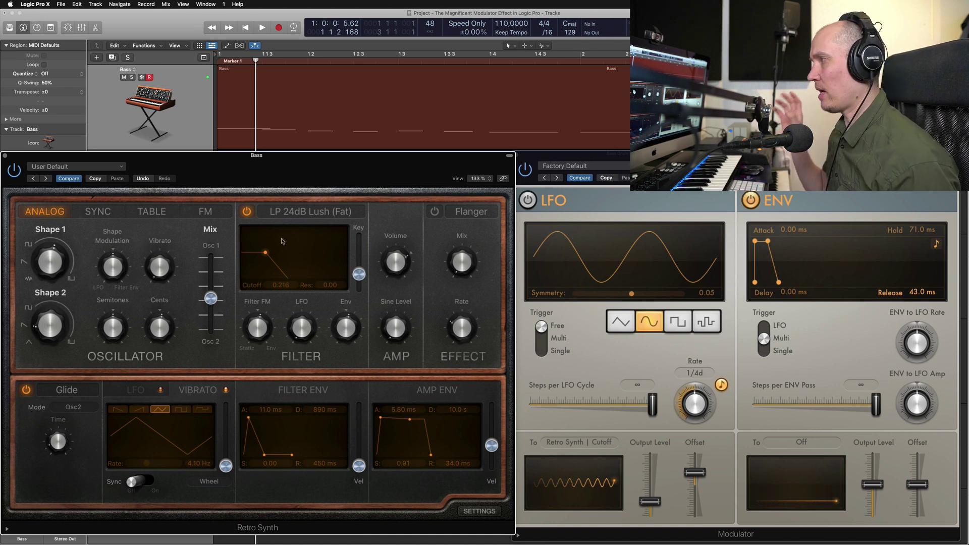
# Step: Adjust Retro Synth's filter Env amount and shorten the filter envelope's decay to 260 ms
pyautogui.moveTo(345, 332)
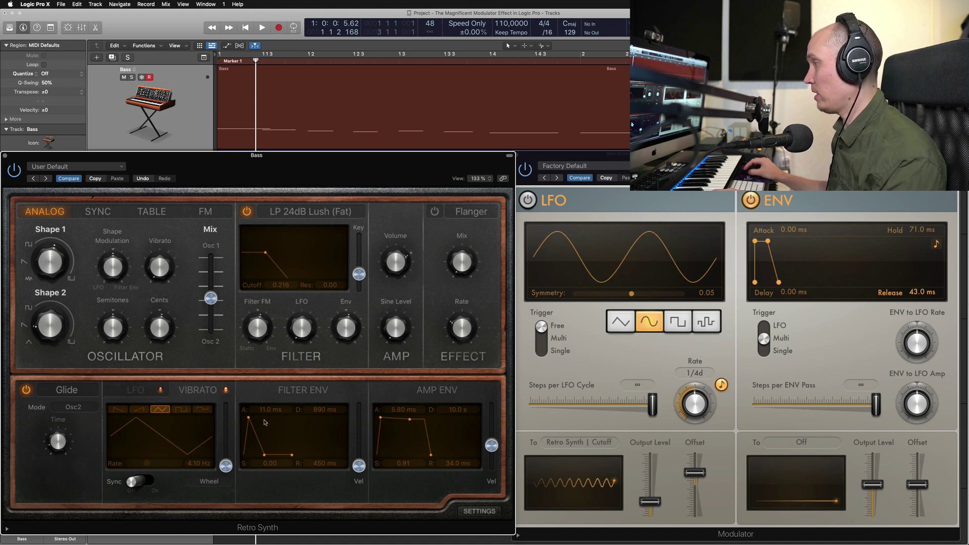
pyautogui.moveTo(349, 326); pyautogui.dragTo(347, 323)
pyautogui.moveTo(264, 455); pyautogui.dragTo(259, 455)
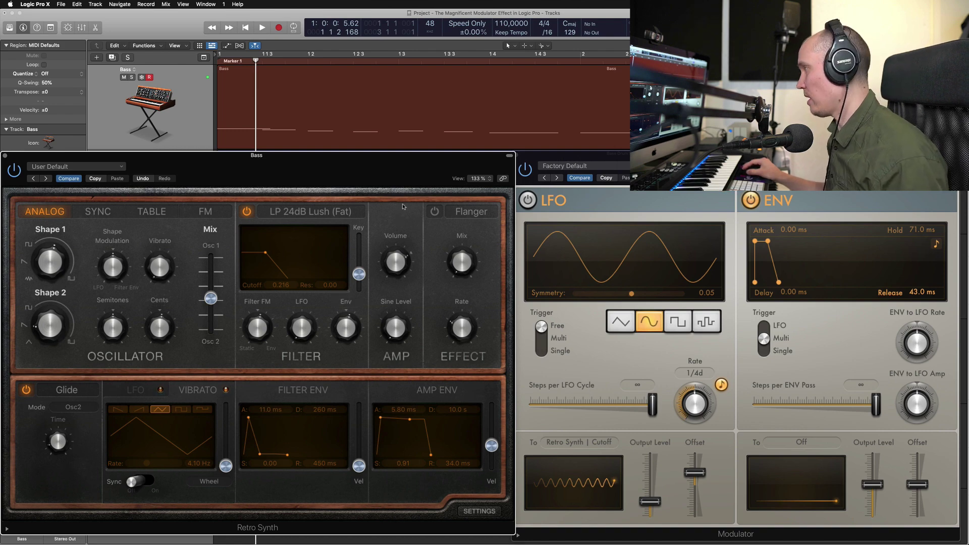
# Step: Open the Bass track's Decapitator above the Retro Synth window and switch off the Modulator's ENV section
pyautogui.press('v')
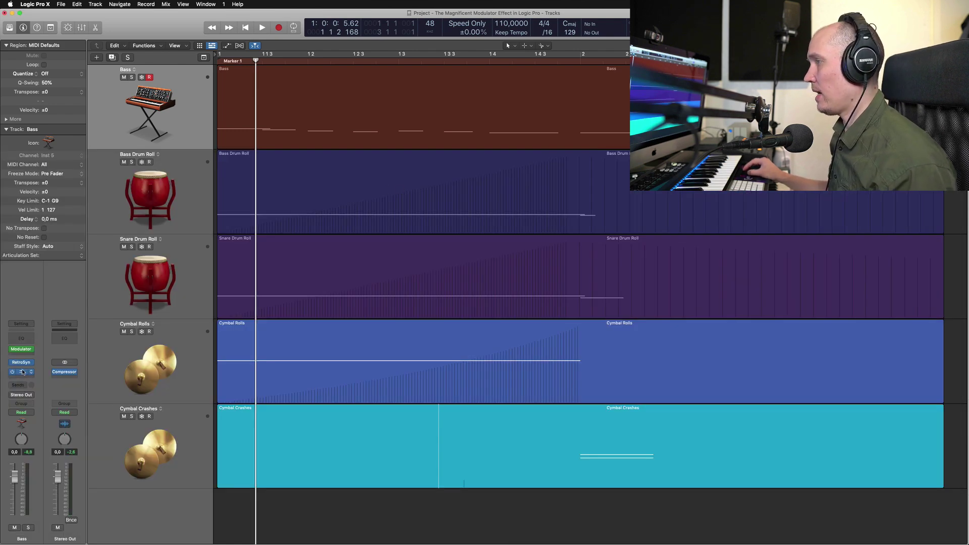
pyautogui.press('v')
pyautogui.moveTo(343, 49); pyautogui.dragTo(231, 60)
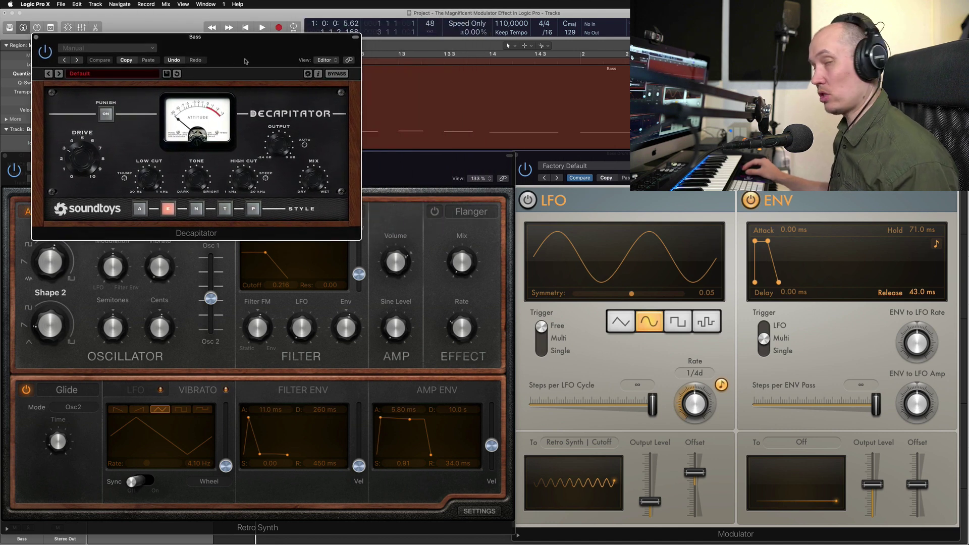
pyautogui.click(770, 202)
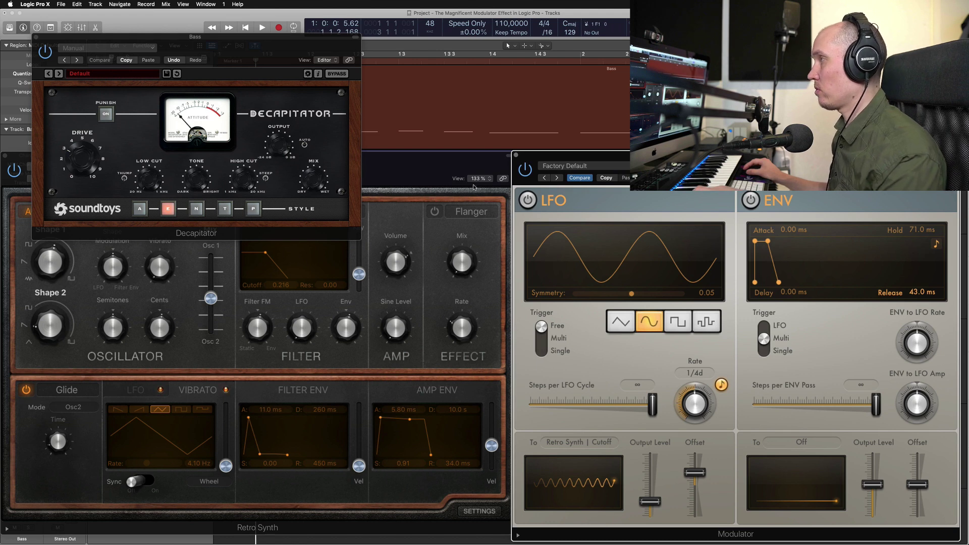
# Step: Enable Punish on the Decapitator, test its Drive, and shift its window slightly
pyautogui.click(84, 154)
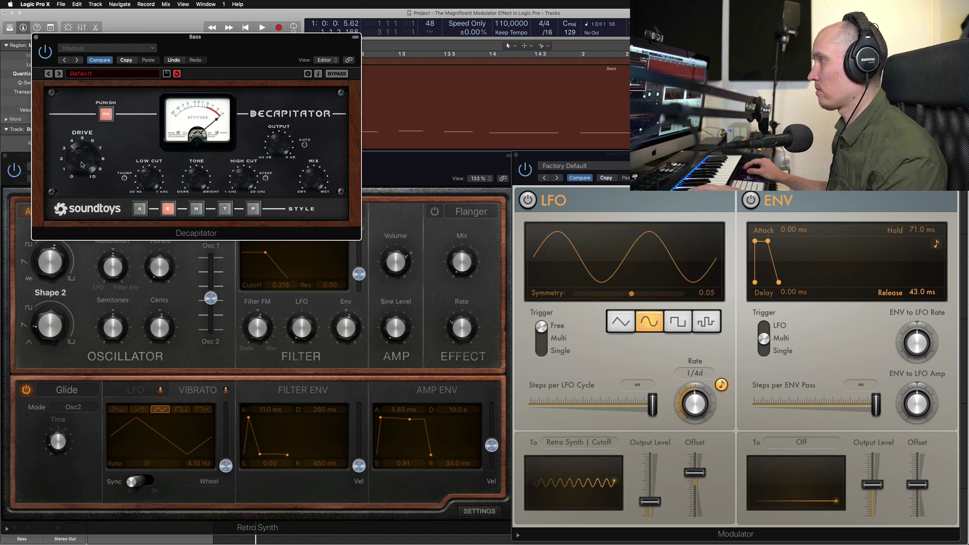
pyautogui.click(105, 114)
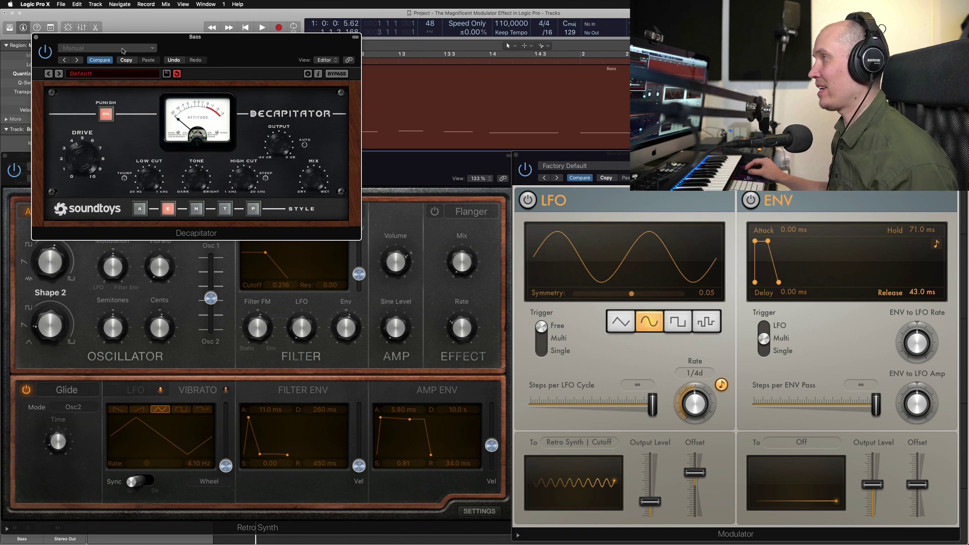
pyautogui.moveTo(45, 65); pyautogui.dragTo(38, 62)
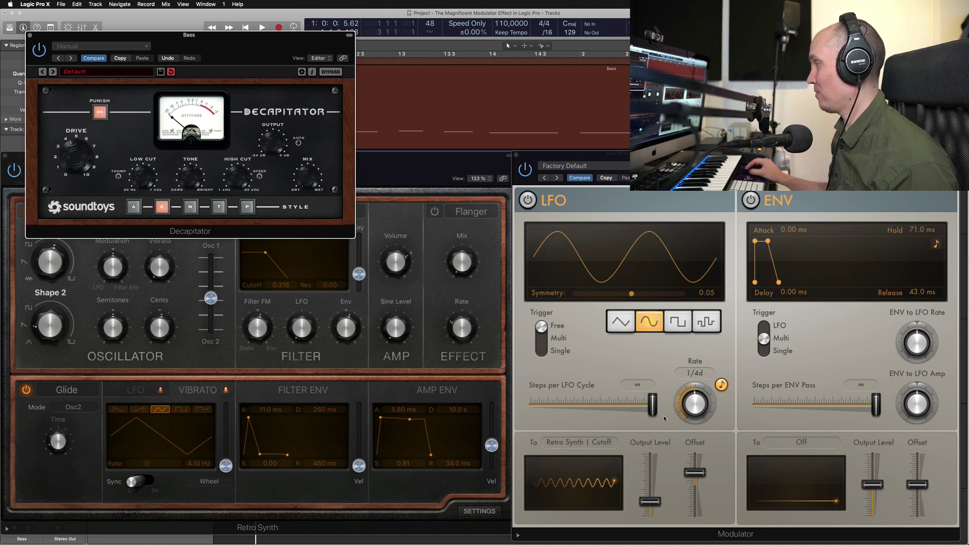
# Step: Assign the Modulator's ENV output to the Decapitator's Mix by learning the plug-in parameter
pyautogui.click(793, 440)
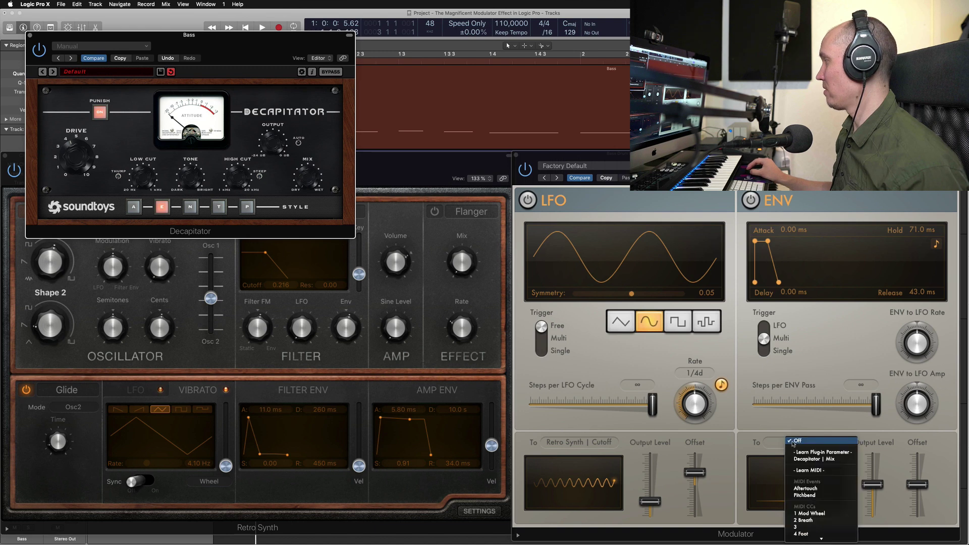
pyautogui.click(801, 455)
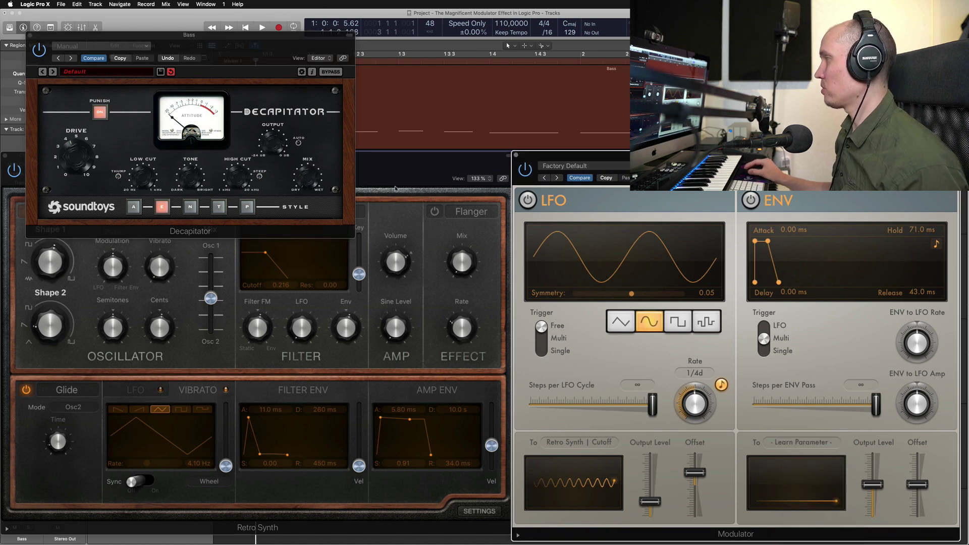
pyautogui.click(308, 178)
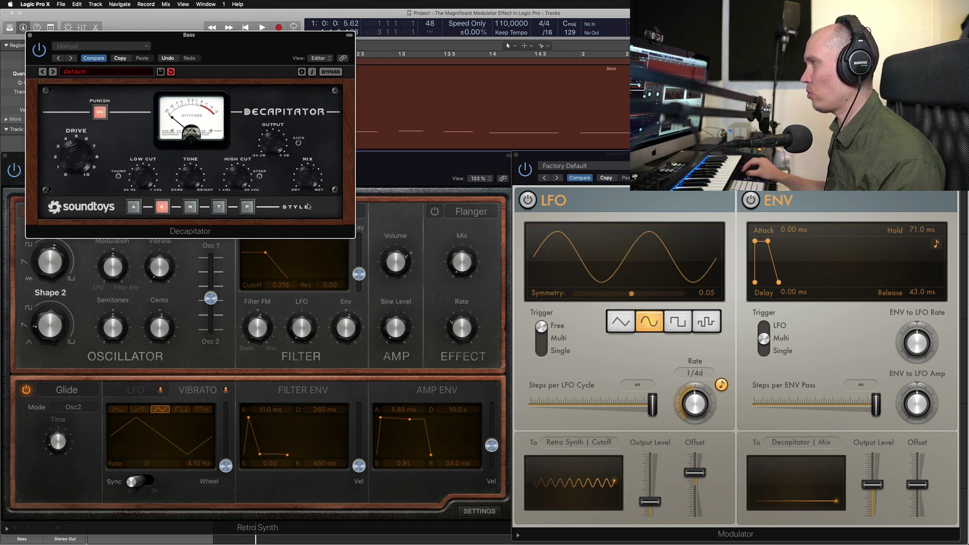
# Step: Set the Modulator envelope's Hold to 48 ms and Release to 38 ms, and raise its Output Level to the maximum
pyautogui.moveTo(755, 242); pyautogui.dragTo(756, 243)
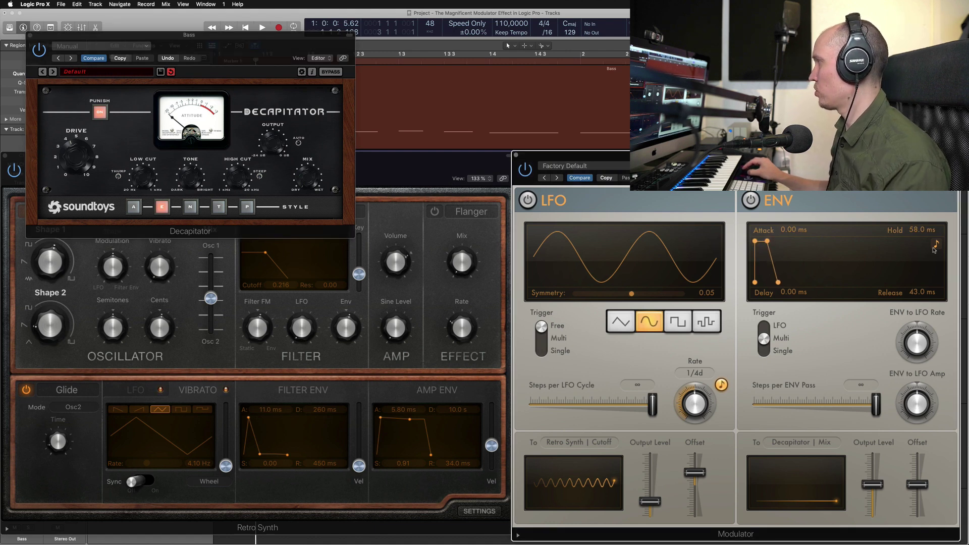
pyautogui.moveTo(777, 274); pyautogui.dragTo(775, 274)
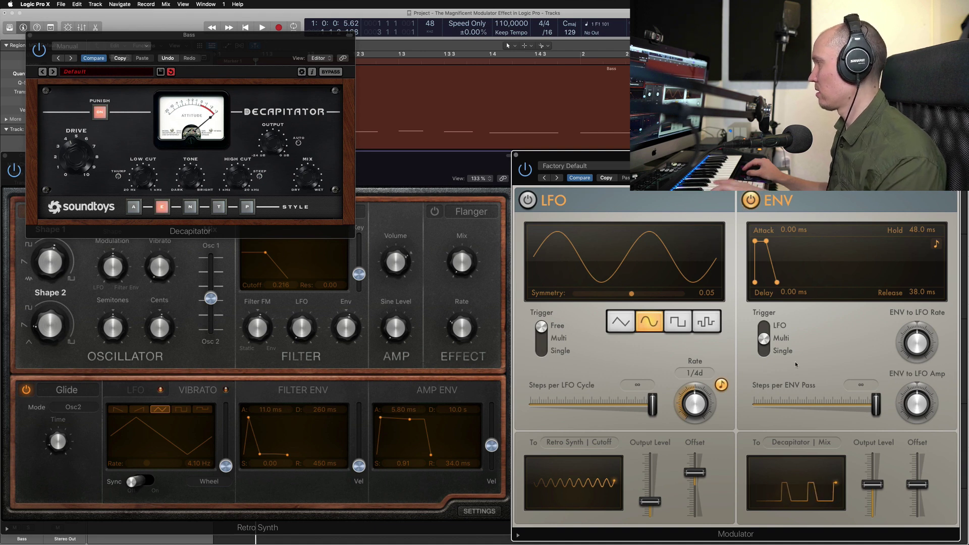
pyautogui.moveTo(873, 488)
pyautogui.moveTo(872, 488); pyautogui.dragTo(873, 453)
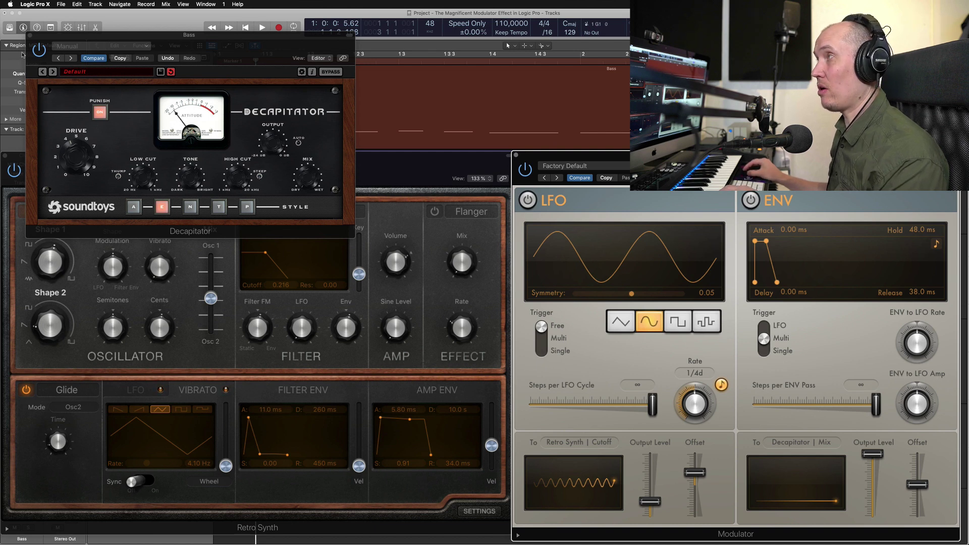
# Step: Switch on the Modulator's ENV section and set its envelope Hold to 35 ms
pyautogui.click(38, 51)
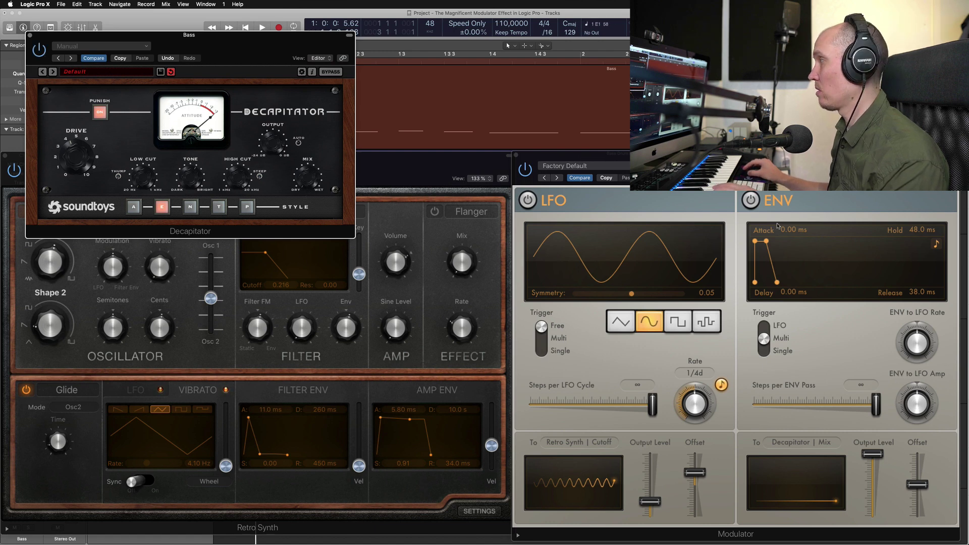
pyautogui.click(751, 200)
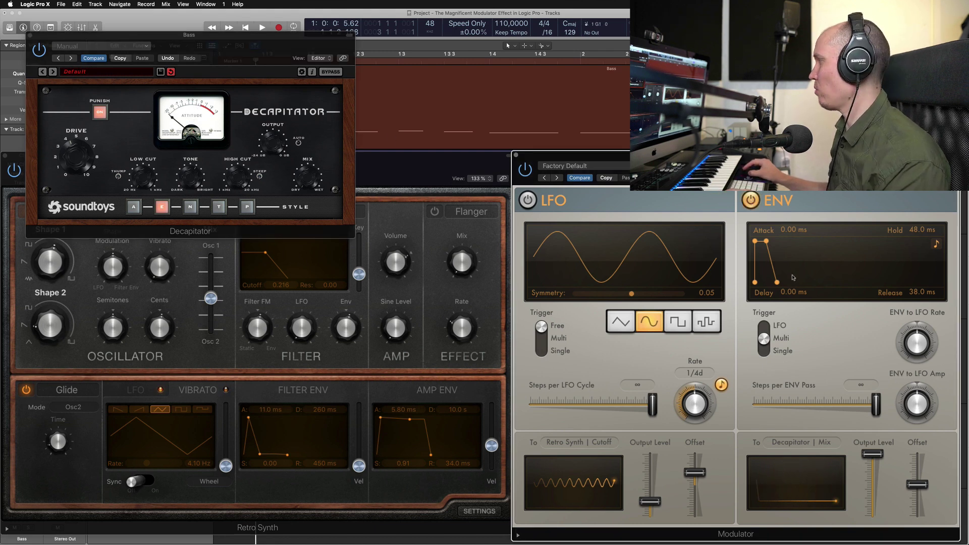
pyautogui.moveTo(767, 242); pyautogui.dragTo(765, 243)
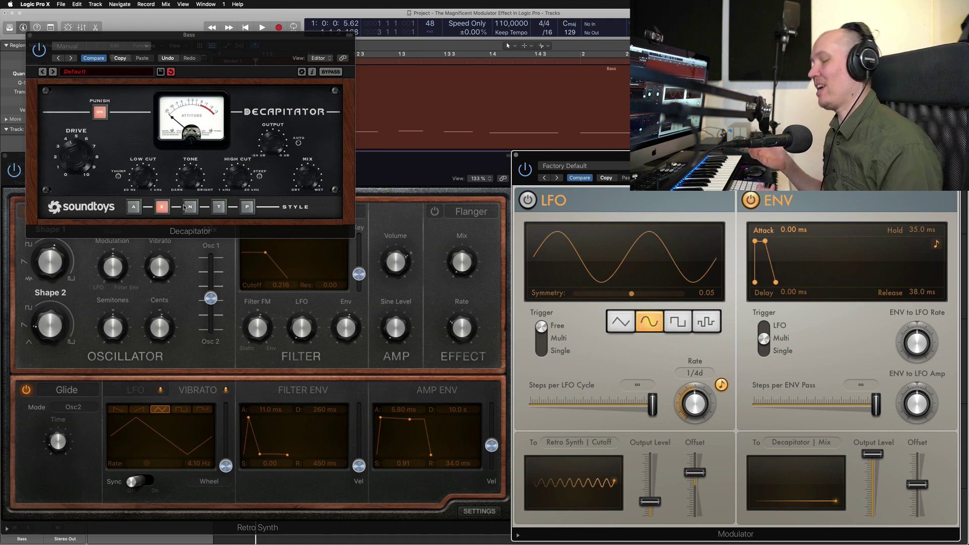
# Step: Replace the Bass track's Decapitator with the ChromaVerb reverb
pyautogui.press('v')
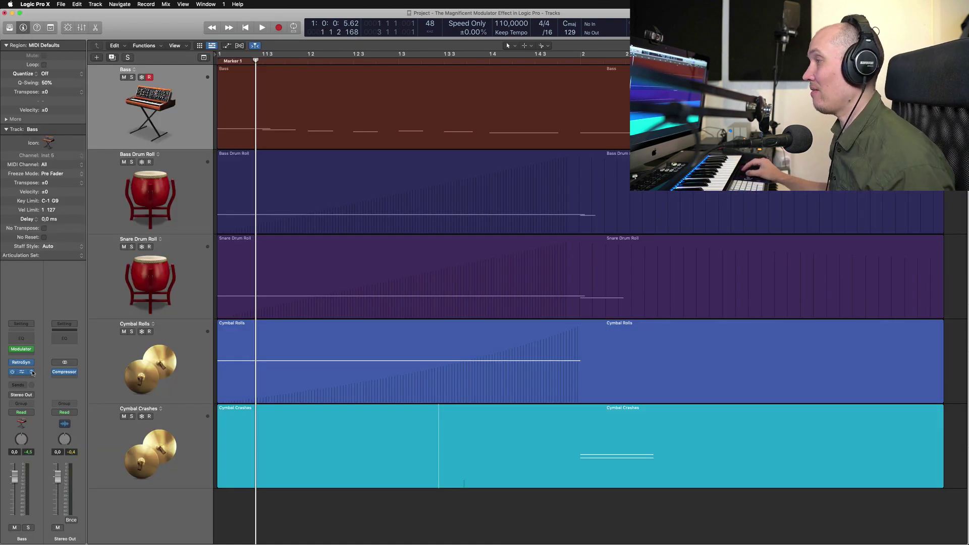
pyautogui.click(33, 371)
pyautogui.moveTo(52, 376)
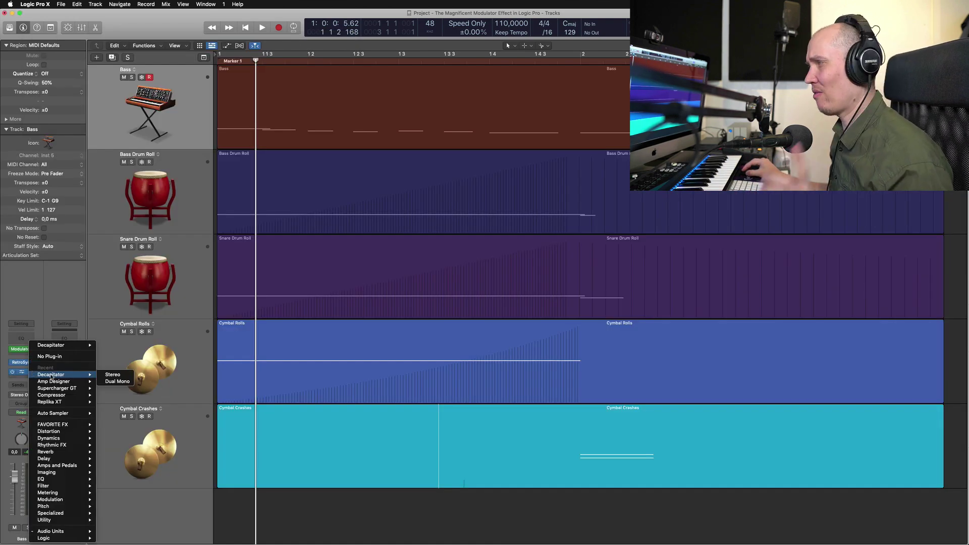
pyautogui.moveTo(79, 452)
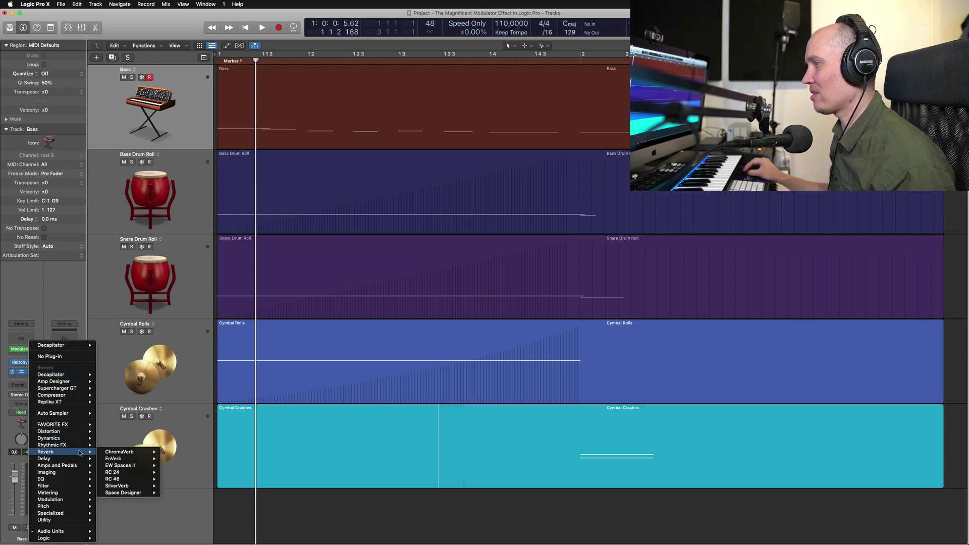
pyautogui.moveTo(111, 454)
pyautogui.click(174, 452)
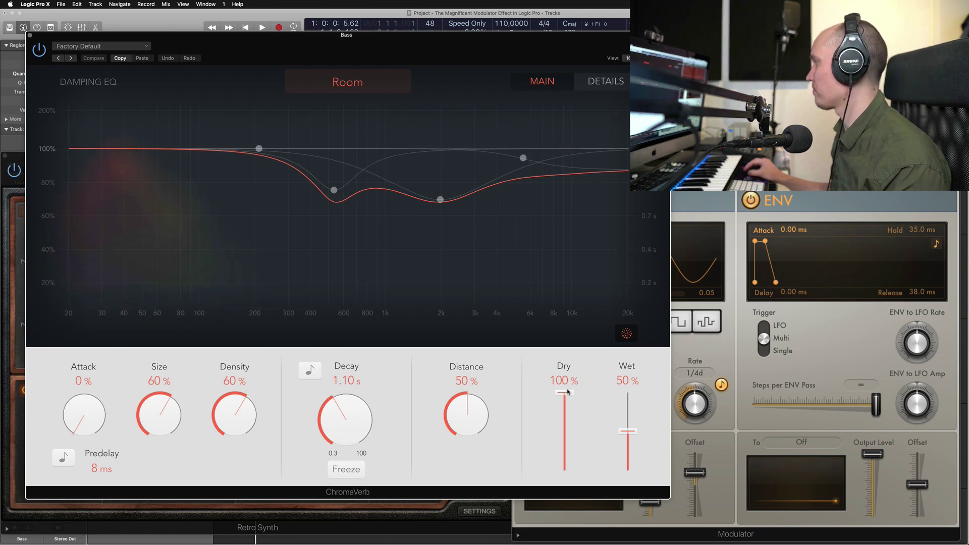
# Step: Set ChromaVerb's Dry to 51 % and Distance to 0 %, and raise Retro Synth's filter Cutoff to 0.366
pyautogui.moveTo(567, 393); pyautogui.dragTo(566, 426)
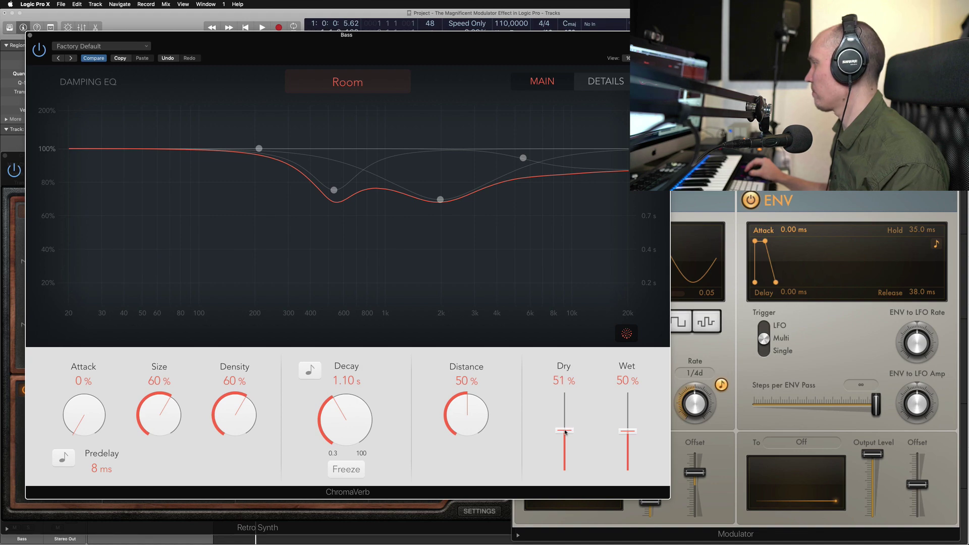
pyautogui.moveTo(497, 426); pyautogui.dragTo(461, 480)
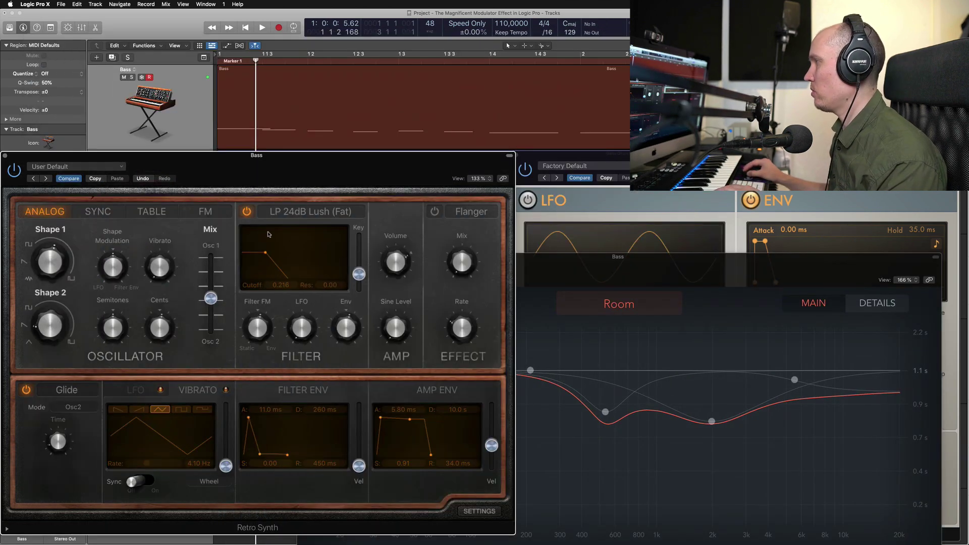
pyautogui.moveTo(265, 252); pyautogui.dragTo(265, 253)
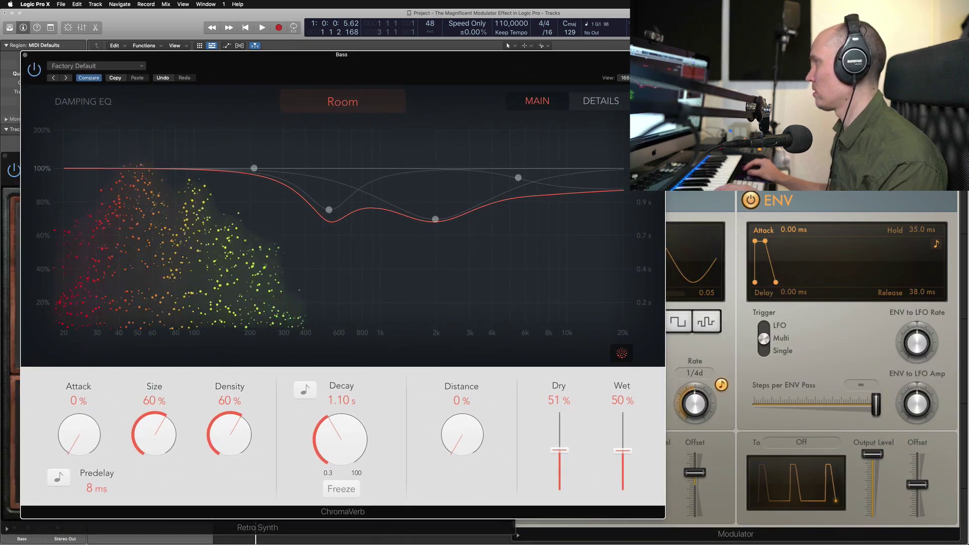
# Step: Assign the Modulator's ENV output to ChromaVerb's Wet by learning the plug-in parameter, and fine-tune the ENV Offset
pyautogui.click(806, 449)
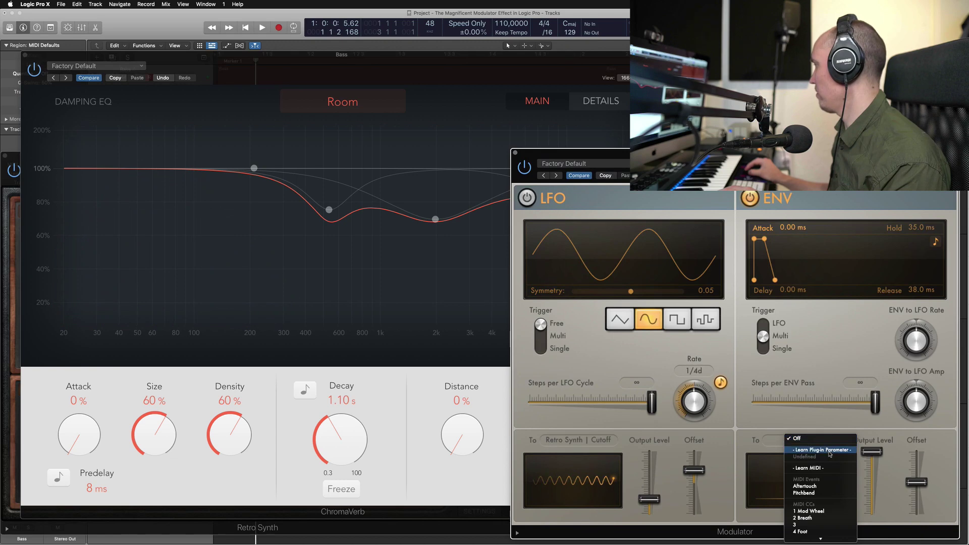
pyautogui.press('Escape')
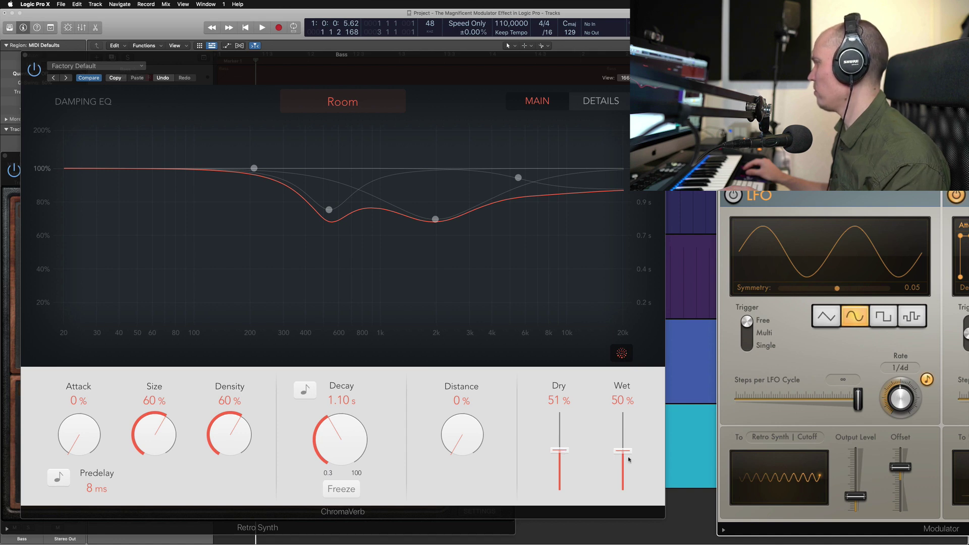
pyautogui.moveTo(622, 450); pyautogui.dragTo(623, 489)
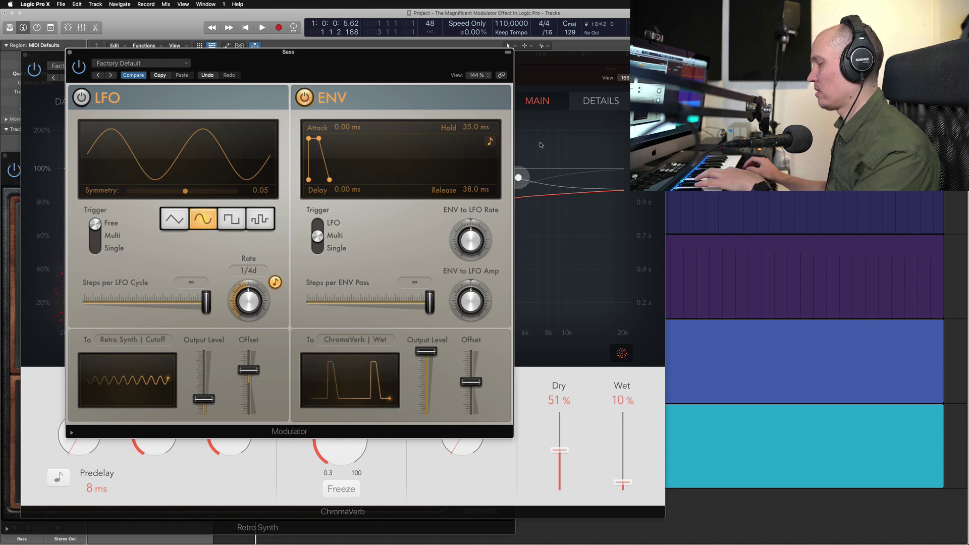
pyautogui.moveTo(469, 382)
pyautogui.moveTo(480, 384); pyautogui.dragTo(480, 380)
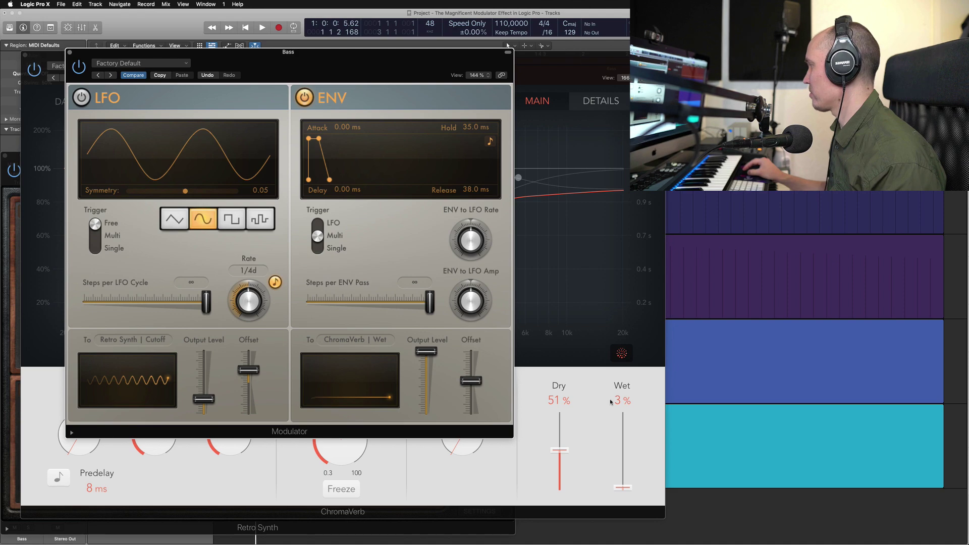
# Step: Reassign the Modulator's ENV output to ChromaVerb's Dry by learning the plug-in parameter
pyautogui.moveTo(412, 53); pyautogui.dragTo(718, 75)
pyautogui.click(665, 361)
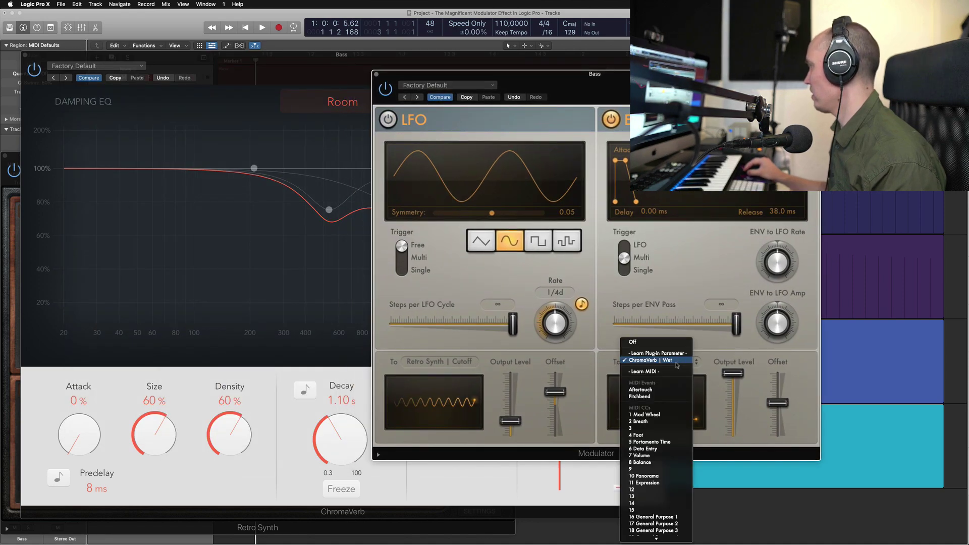
pyautogui.click(667, 355)
pyautogui.moveTo(634, 75); pyautogui.dragTo(240, 76)
pyautogui.click(560, 448)
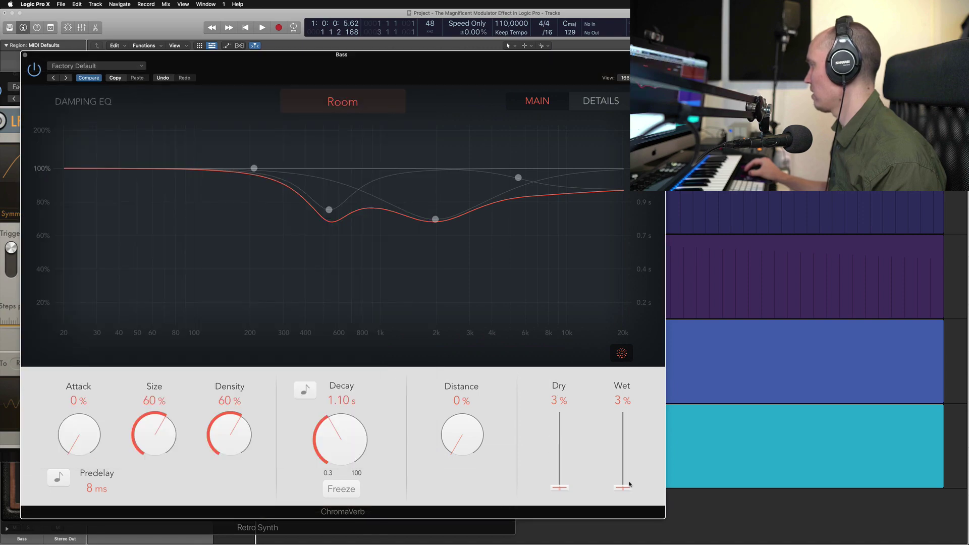
# Step: Set ChromaVerb's Wet to 50 % and rearrange the ChromaVerb and Modulator windows so the Modulator is fully in view
pyautogui.moveTo(623, 484); pyautogui.dragTo(625, 459)
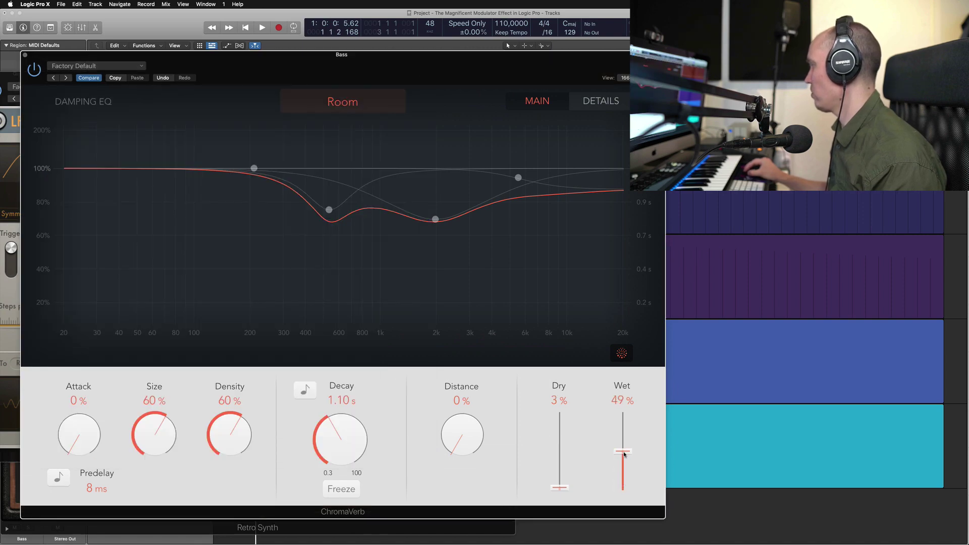
pyautogui.moveTo(555, 54); pyautogui.dragTo(899, 46)
pyautogui.moveTo(233, 82); pyautogui.dragTo(290, 72)
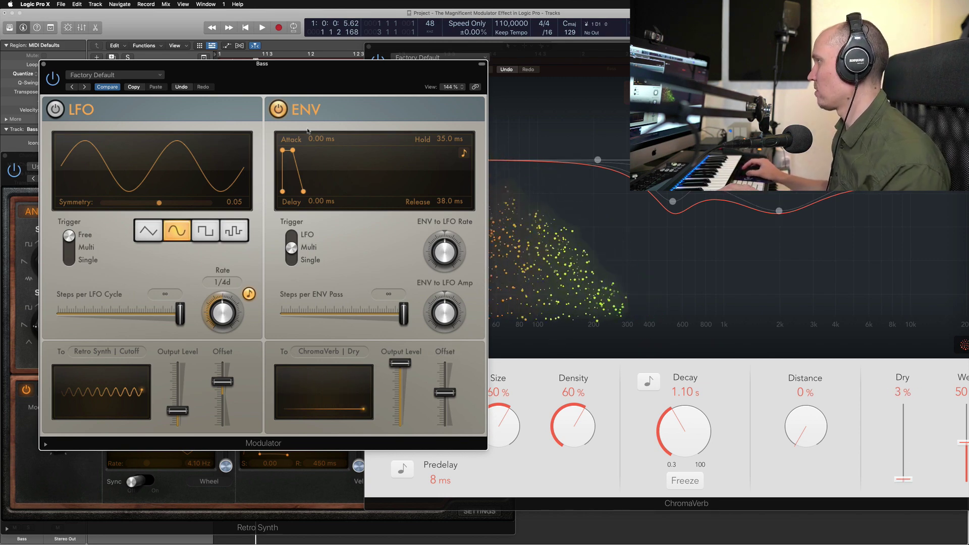
# Step: Set the Modulator envelope's Hold to 48 ms and Retro Synth's filter Env amount to 0.21
pyautogui.moveTo(292, 150); pyautogui.dragTo(293, 151)
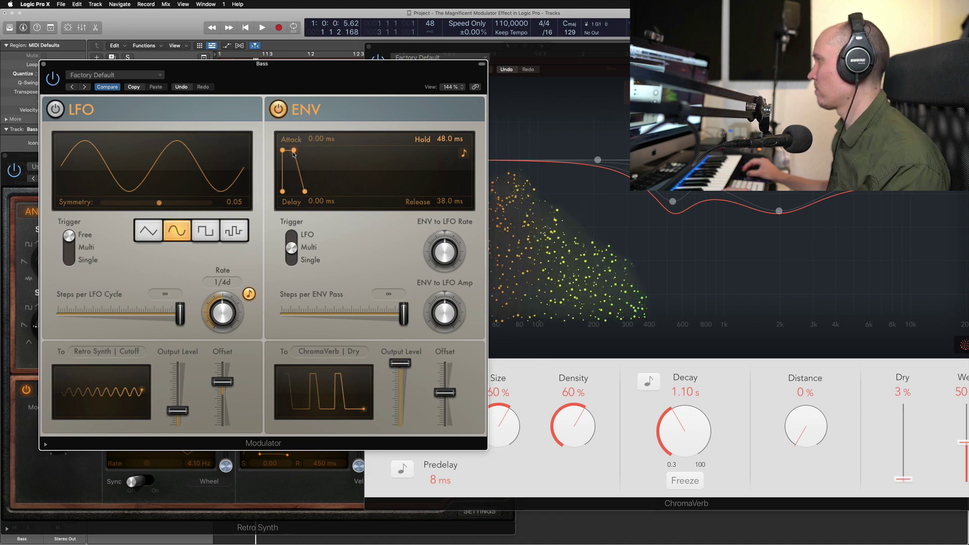
pyautogui.moveTo(279, 64); pyautogui.dragTo(564, 136)
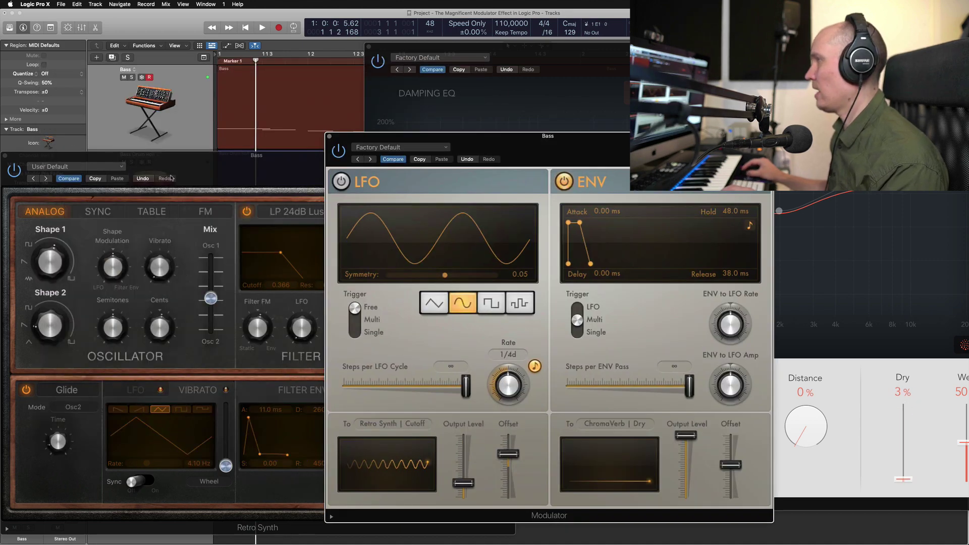
pyautogui.click(377, 334)
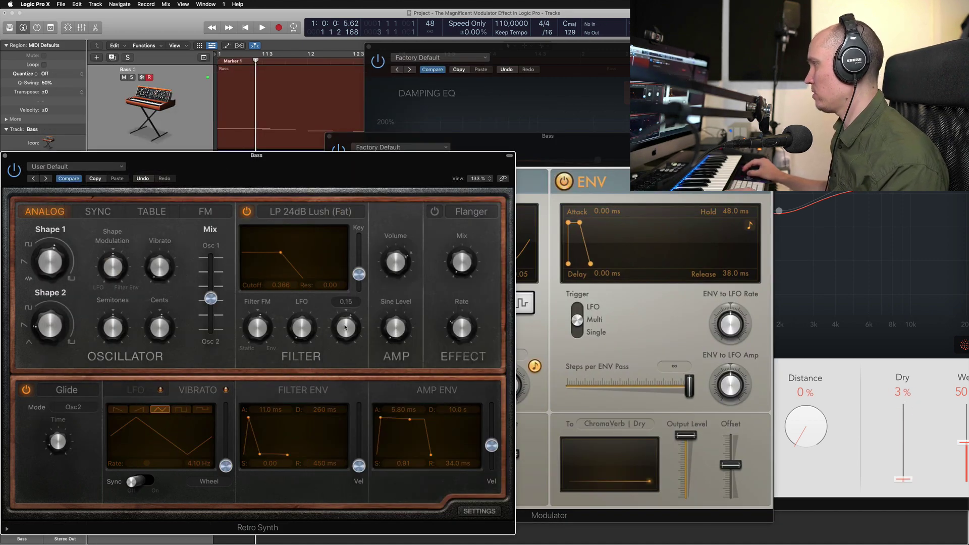
pyautogui.moveTo(346, 328); pyautogui.dragTo(351, 336)
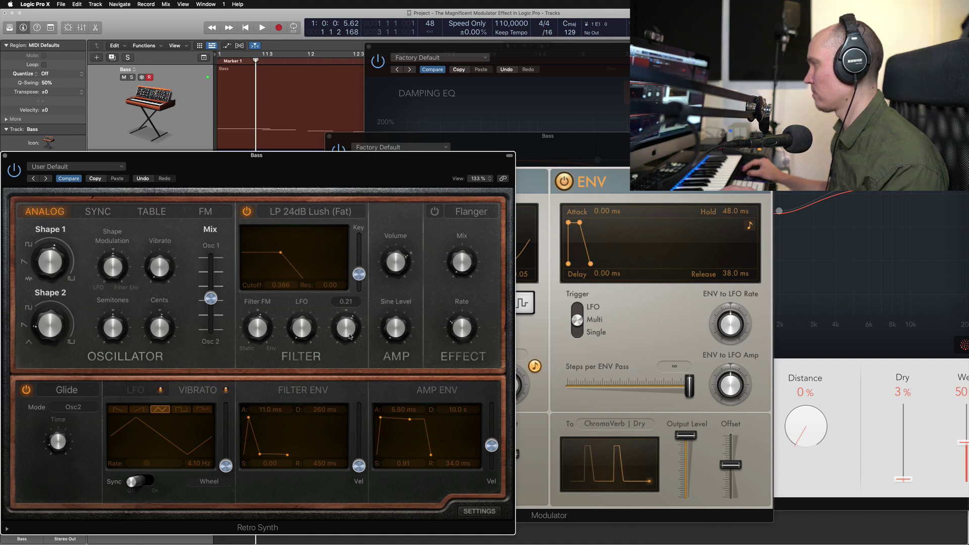
# Step: Bring the ChromaVerb window forward to examine how its Dry level responds, and close it
pyautogui.moveTo(716, 60); pyautogui.dragTo(378, 26)
pyautogui.moveTo(564, 370); pyautogui.dragTo(563, 445)
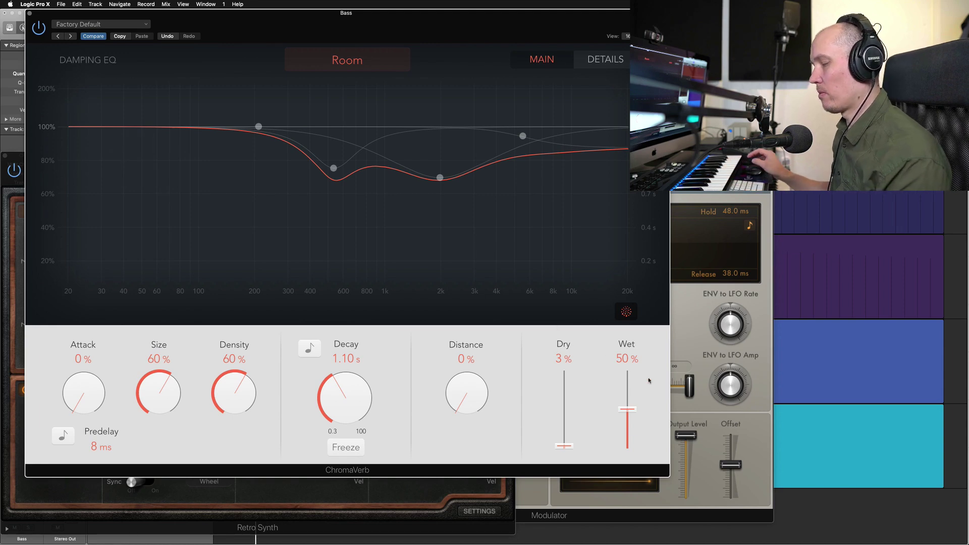
pyautogui.moveTo(413, 35); pyautogui.dragTo(416, 36)
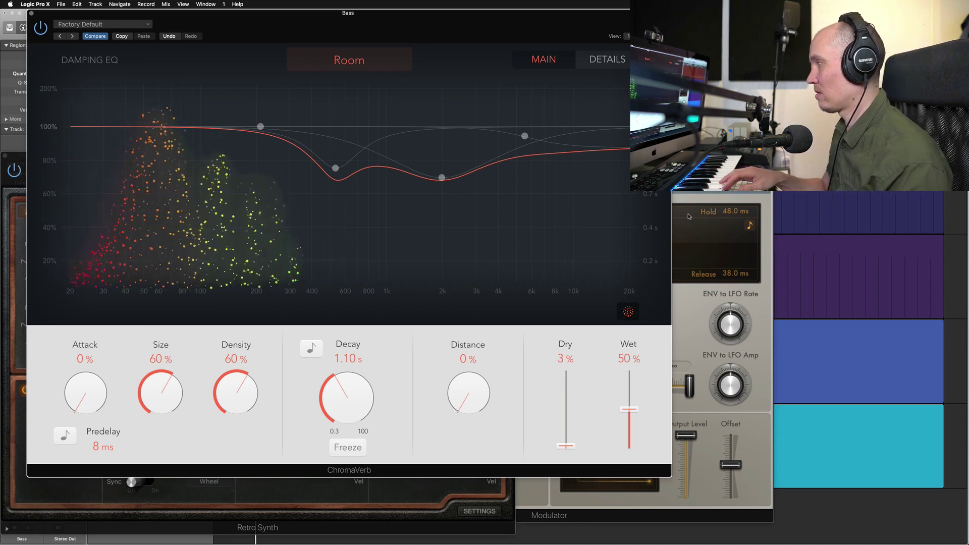
pyautogui.click(31, 14)
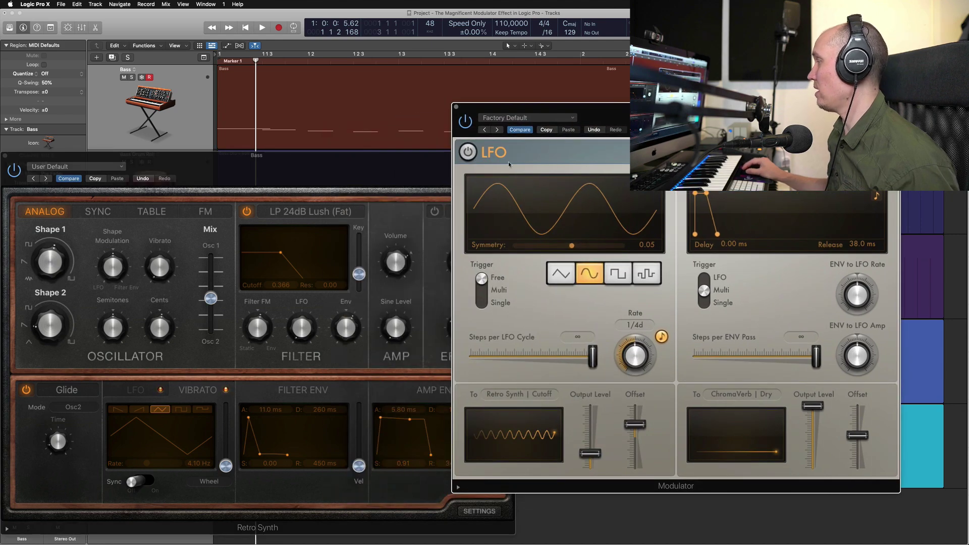
# Step: Place the Modulator beside Retro Synth, switch on its LFO section, and review the target options for the LFO output
pyautogui.moveTo(467, 154); pyautogui.dragTo(528, 160)
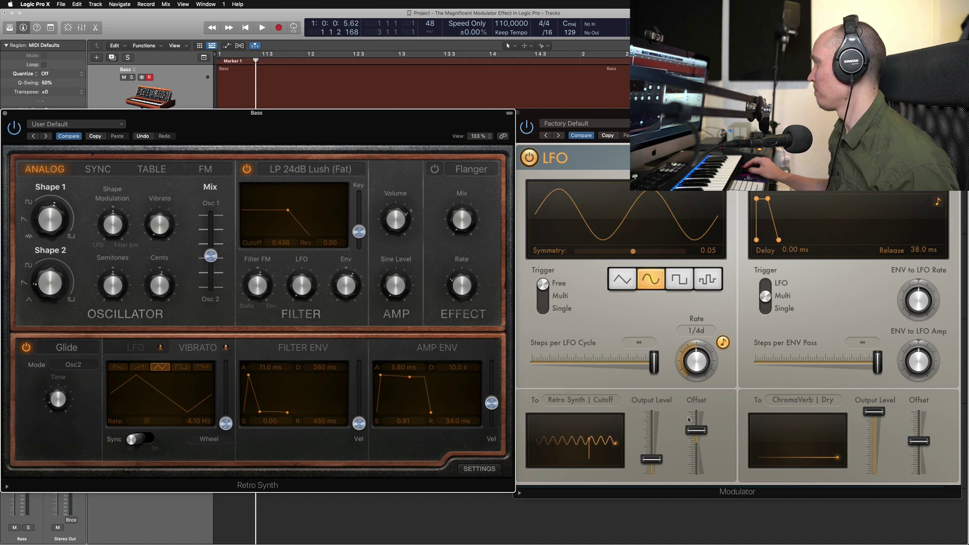
pyautogui.click(580, 400)
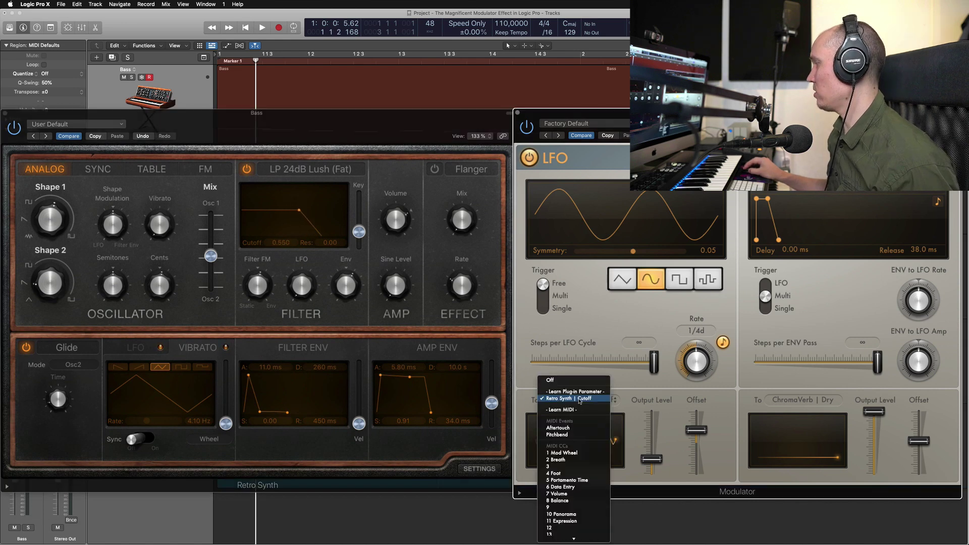
pyautogui.click(271, 130)
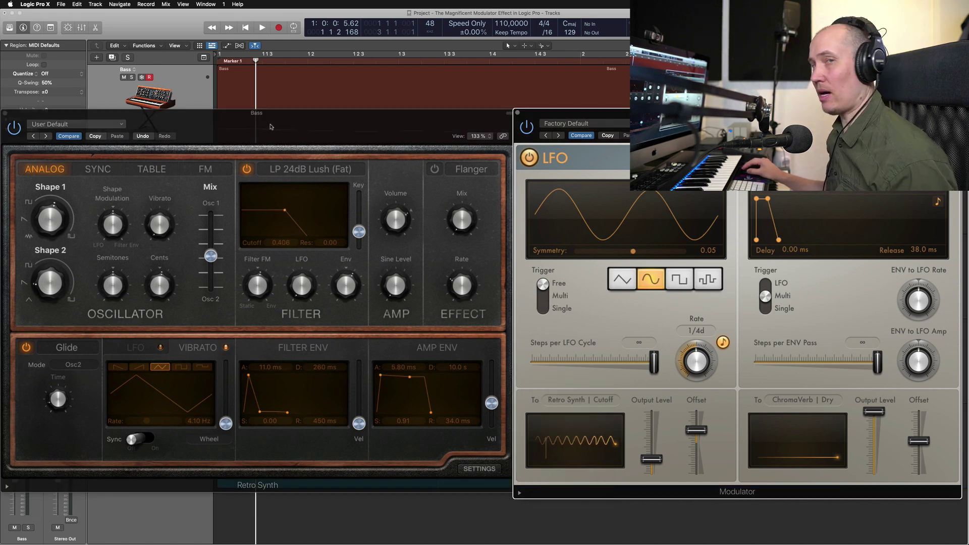
pyautogui.click(581, 400)
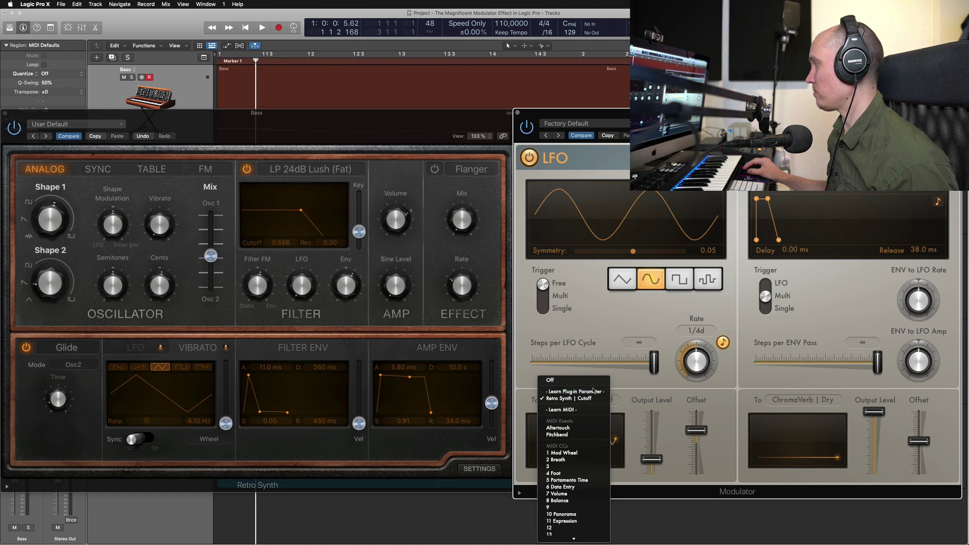
pyautogui.click(364, 202)
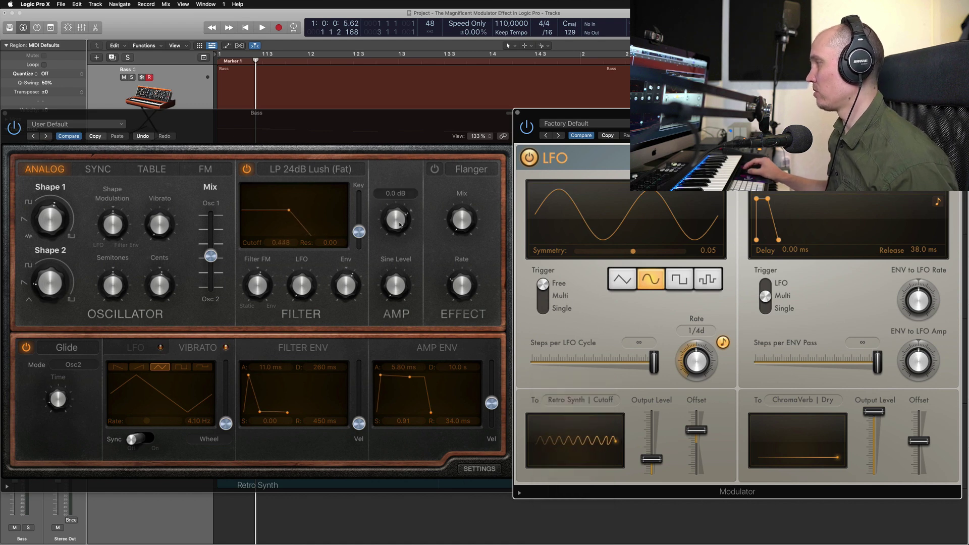